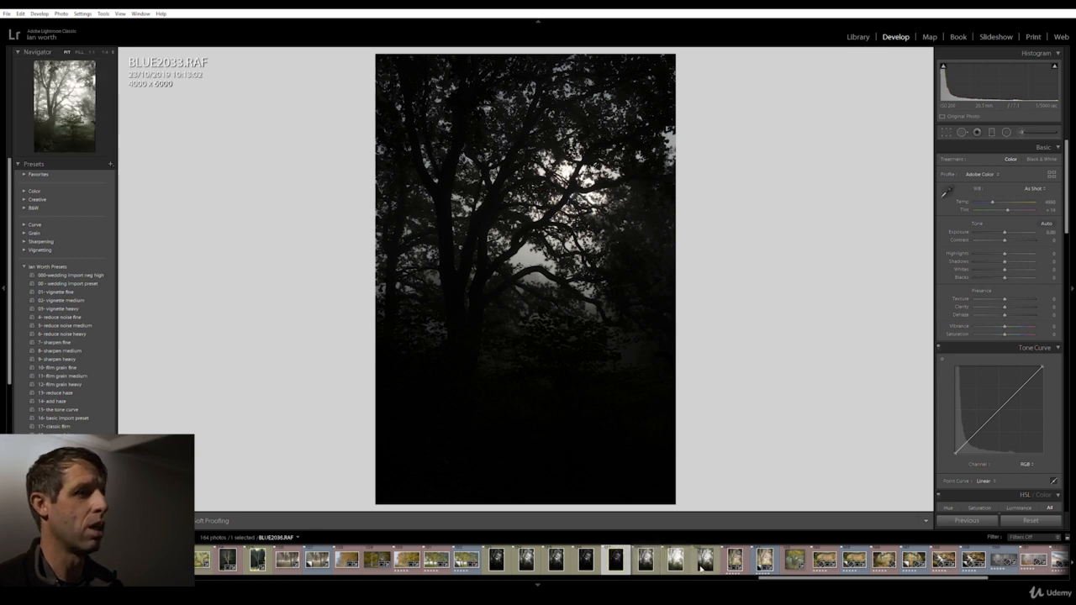
- Merge the bracketed tree exposures BLUE2029 through BLUE2036 into a stacked HDR with Auto Align on and Deghost Amount set to None
left_click(704, 565)
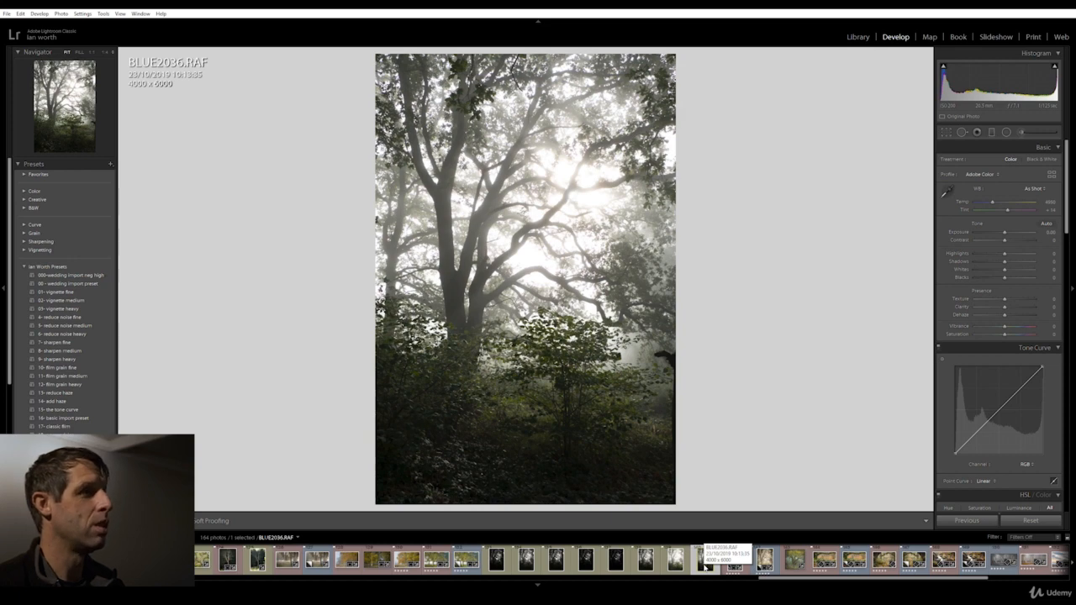
left_click(614, 563)
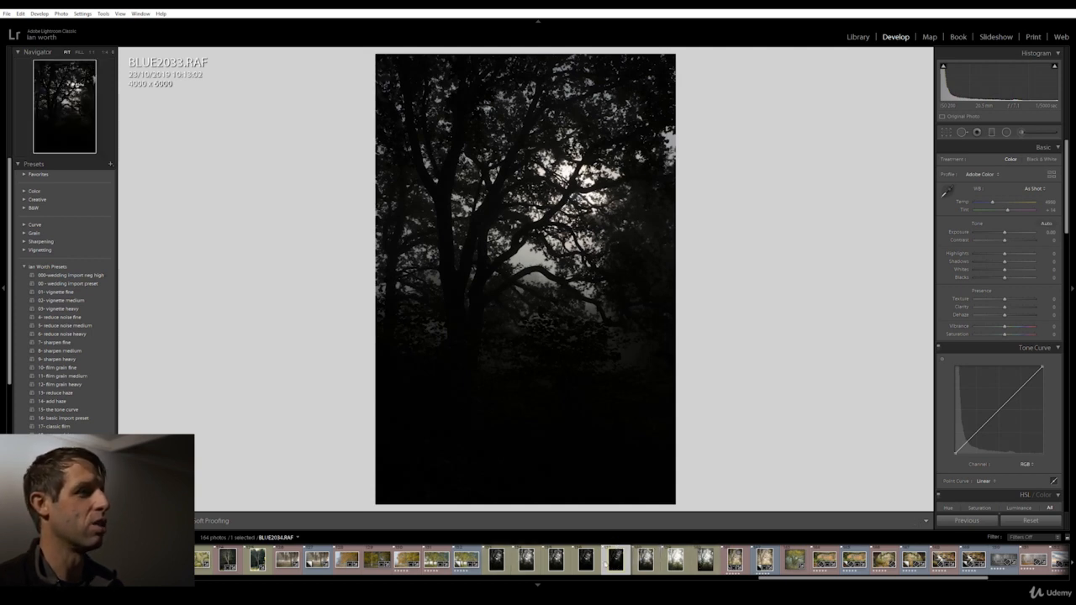
left_click(497, 559)
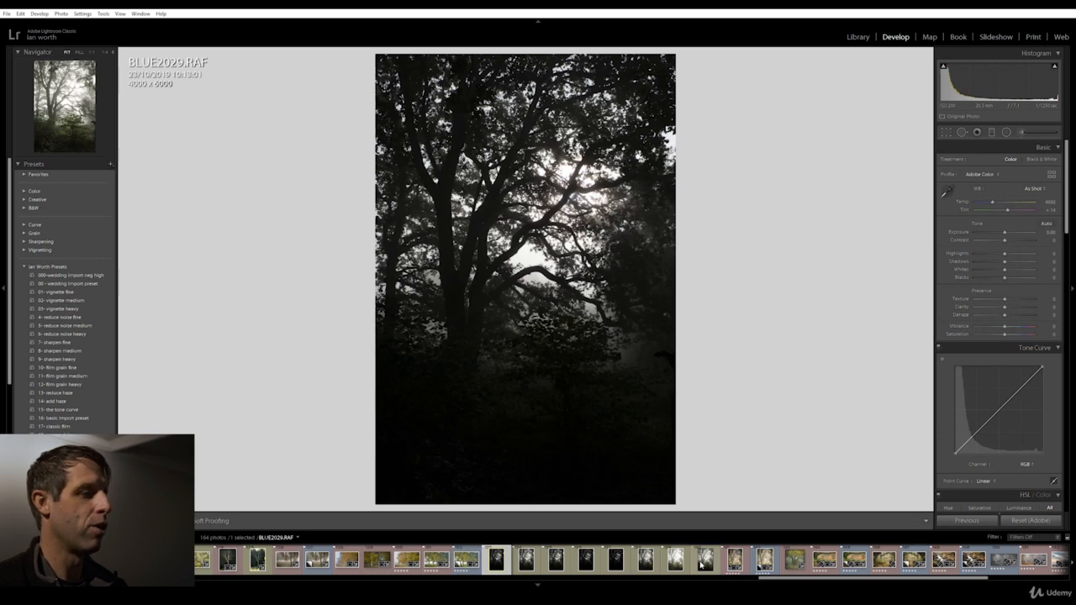
left_click(701, 565, "shift")
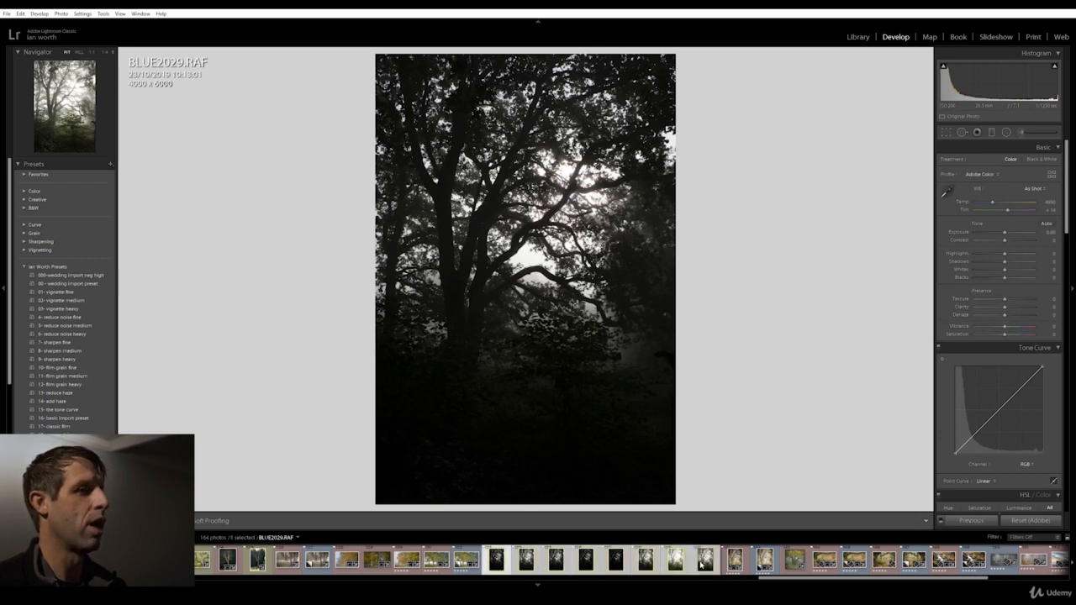
right_click(701, 565)
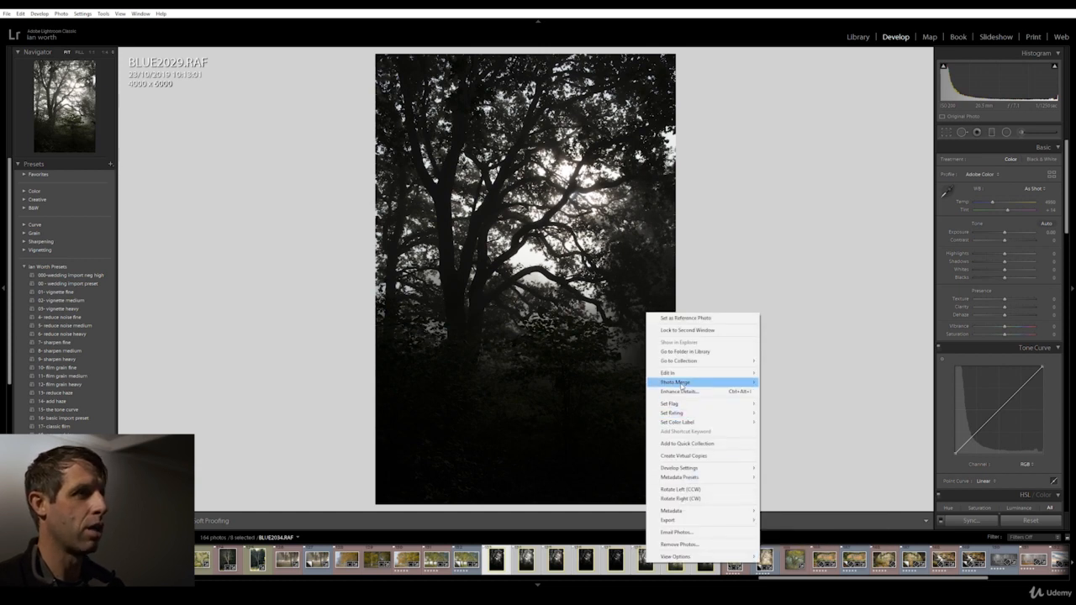
mouse_move(682, 384)
left_click(777, 382)
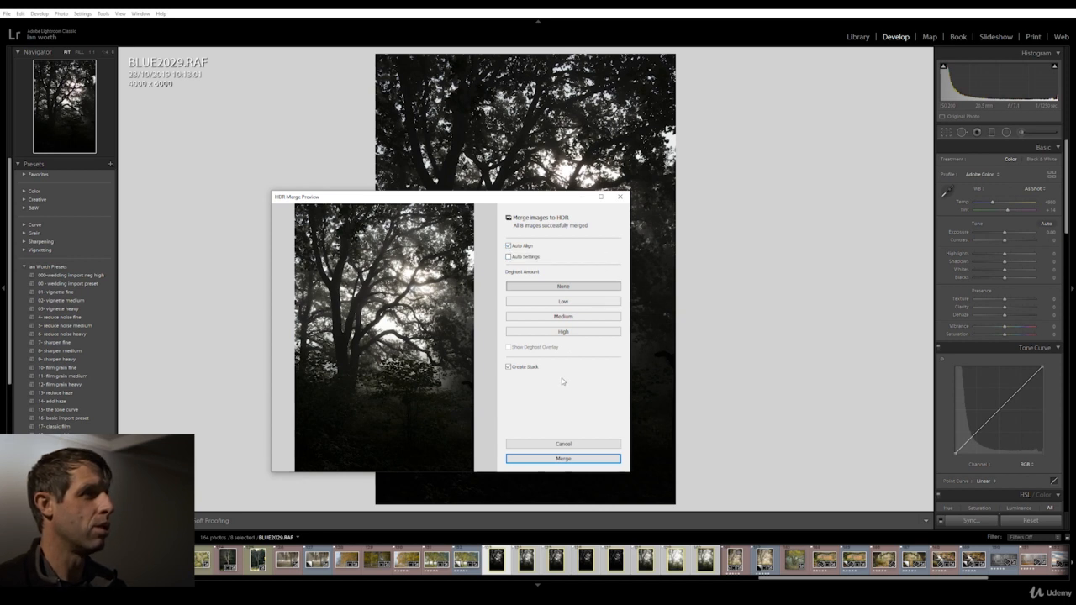
left_click(546, 463)
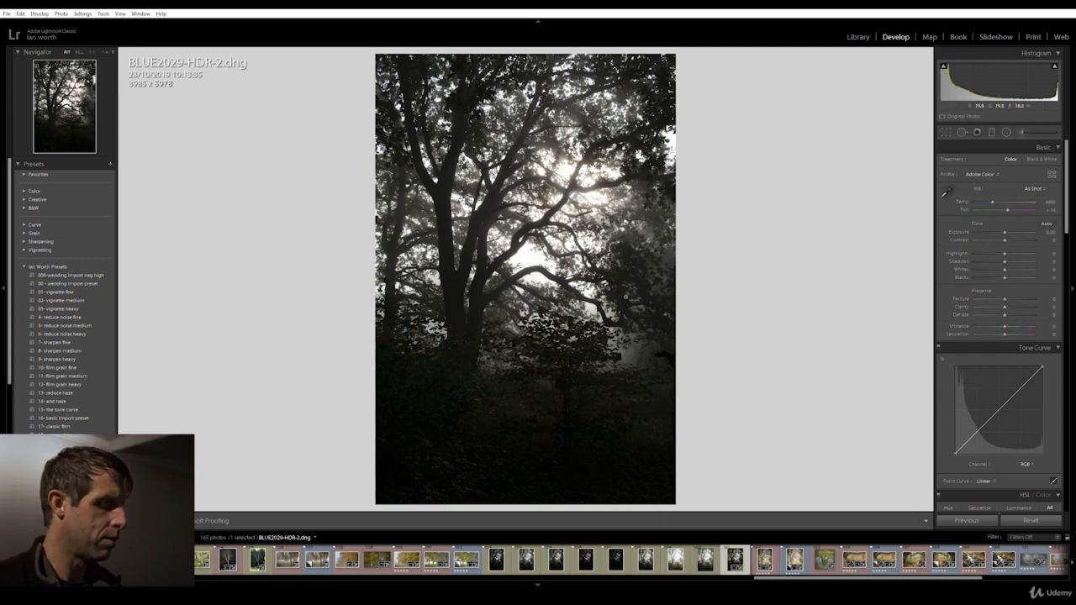
- Set the HDR photo's Temp 5803, Tint +11, Exposure +1.13, Contrast +10, Highlights -100, Shadows +73, Whites -34, Blacks +10, Texture +13 and Clarity -4
left_click_drag(993, 203, 998, 204)
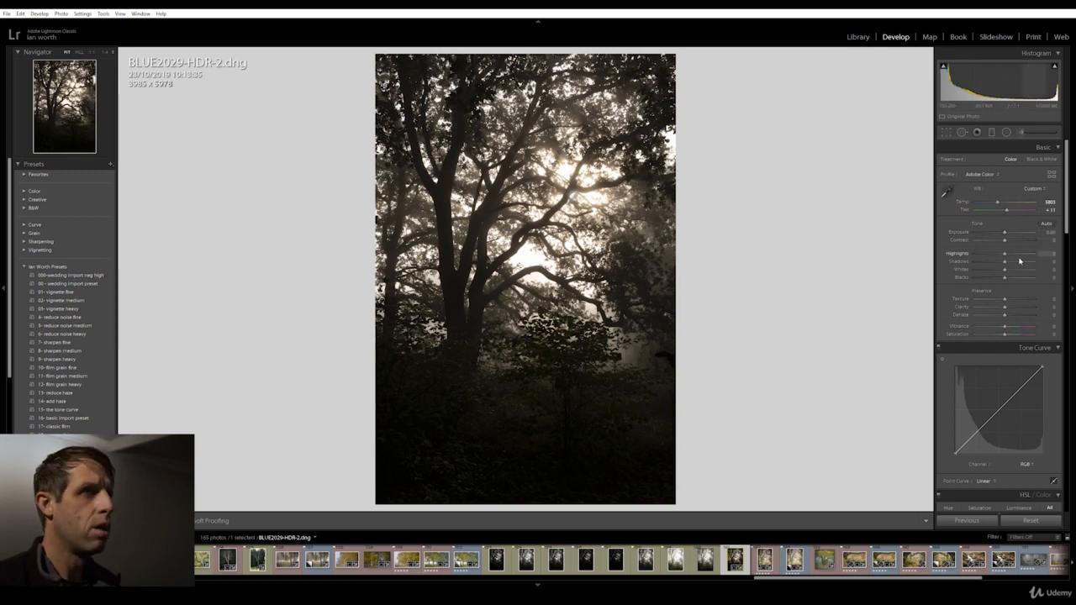
left_click_drag(1005, 232, 1008, 232)
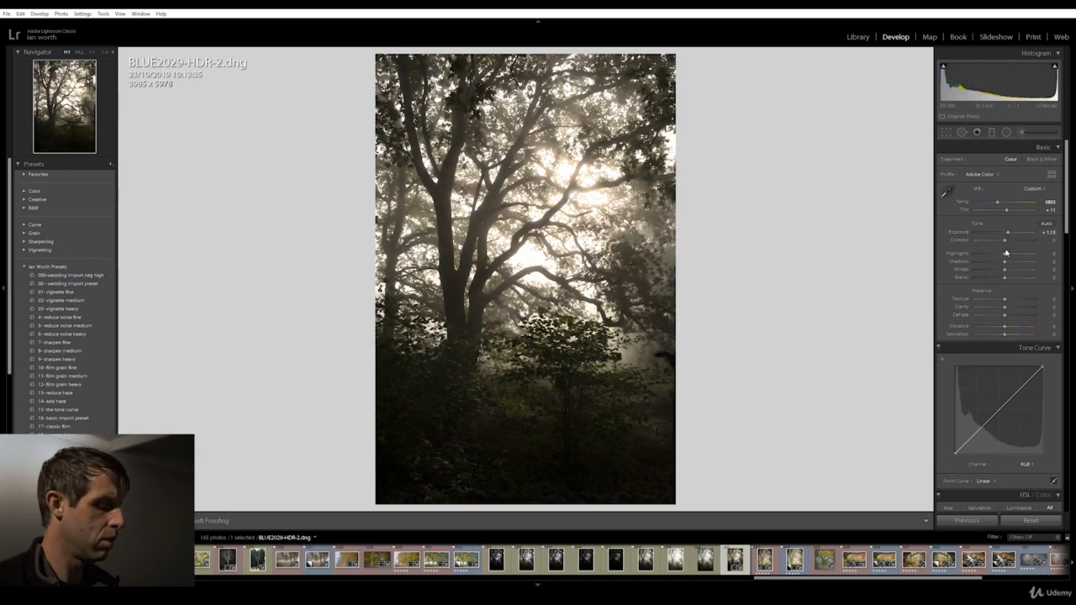
left_click_drag(1005, 242, 955, 253)
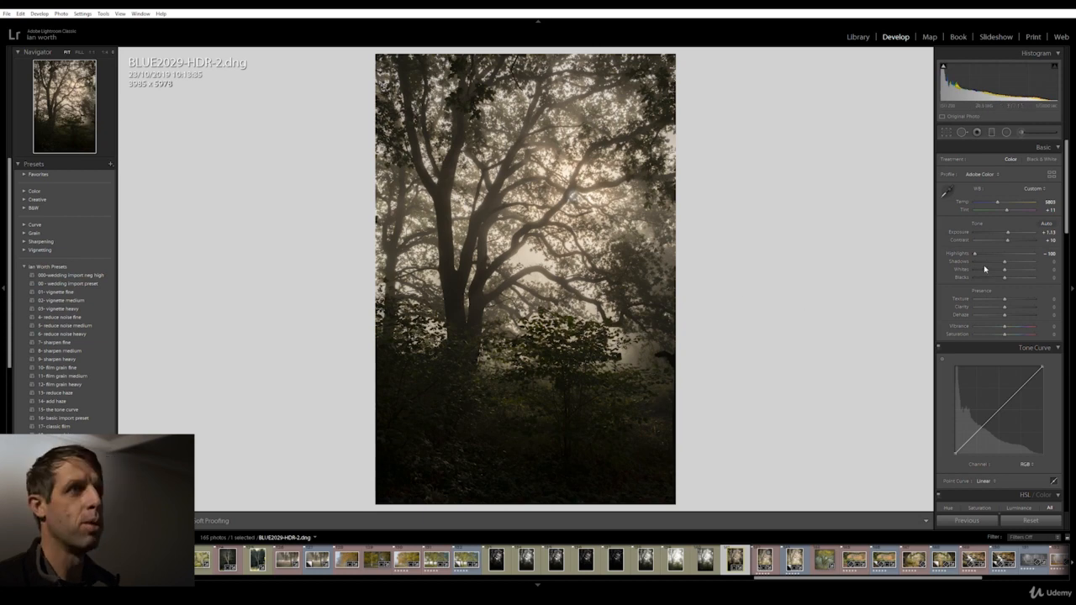
left_click_drag(1003, 262, 1004, 311)
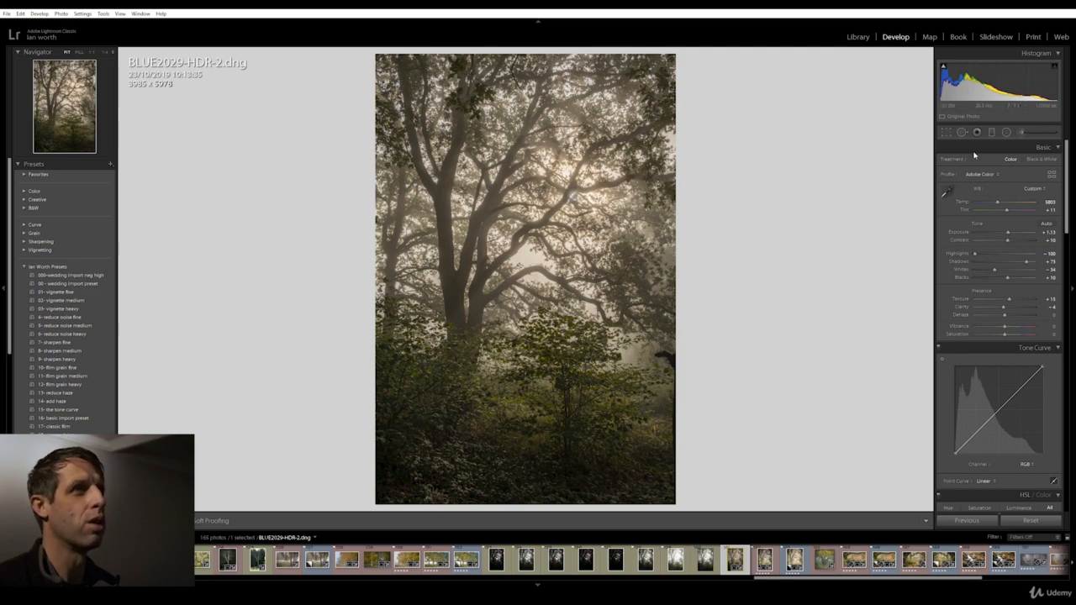
- Place a wide radial filter over the undergrowth below the tree and invert it to affect the inside of the ellipse
left_click(1006, 133)
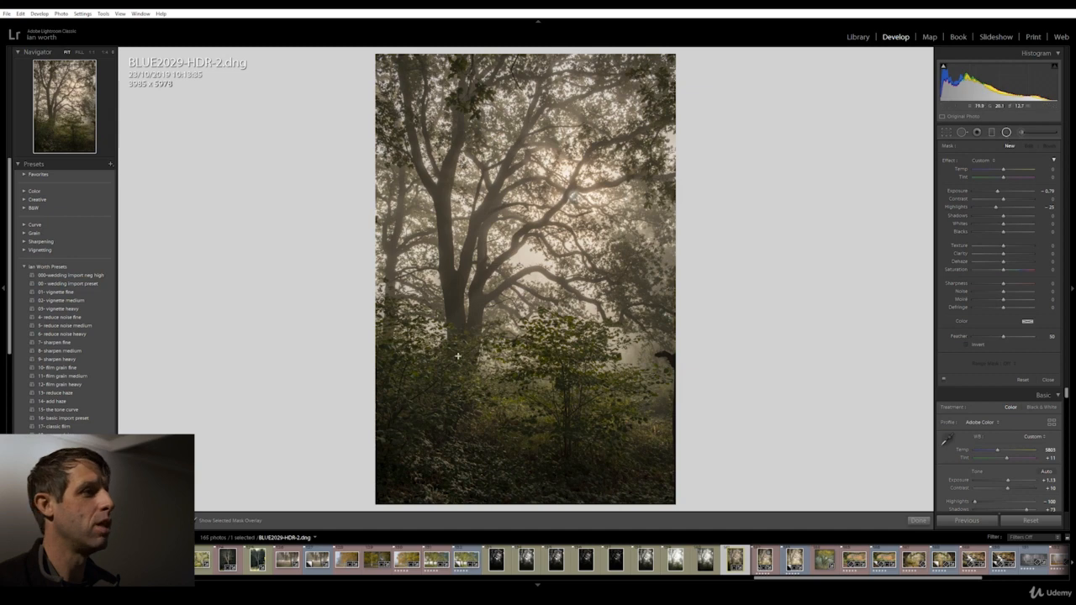
left_click_drag(451, 365, 651, 453)
key("o")
left_click_drag(532, 363, 603, 381)
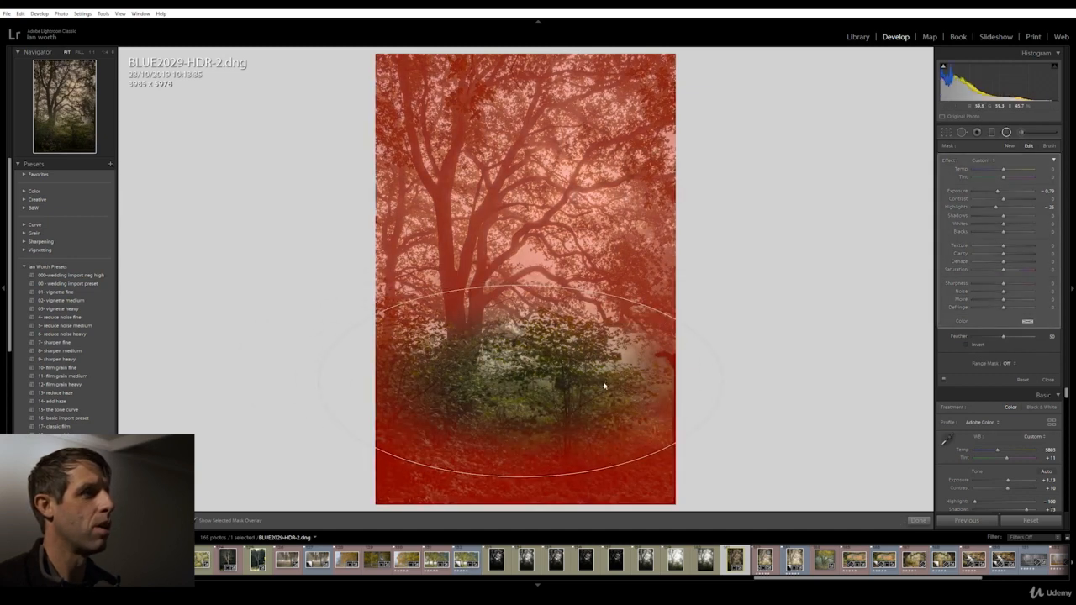
left_click(966, 345)
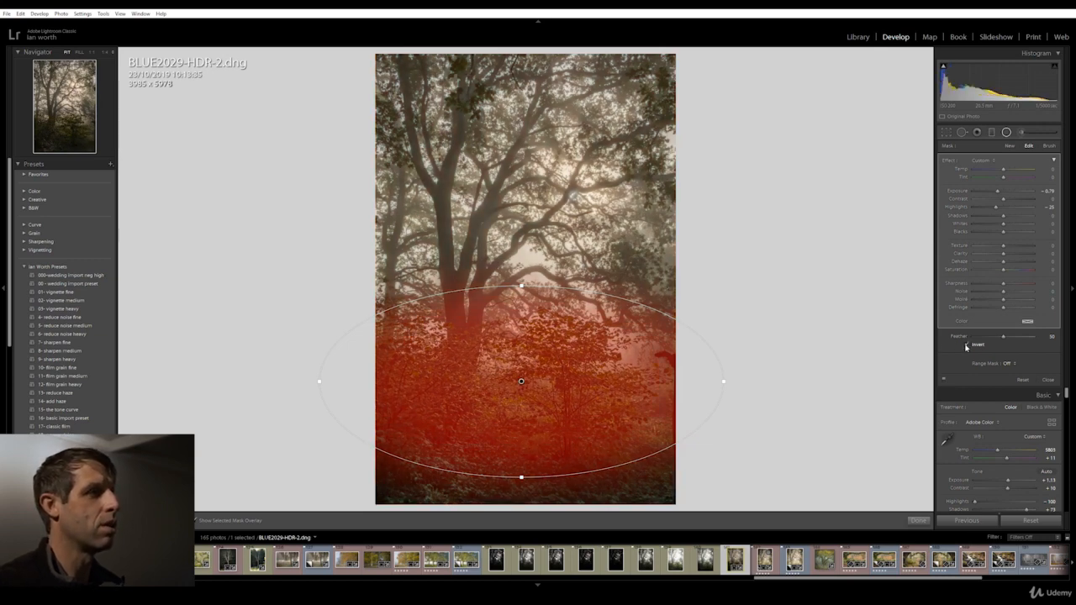
- Hide the mask overlay, reset the radial filter's Exposure and Highlights, and brighten the undergrowth with Exposure 0.96
key("o")
double_click(1000, 192)
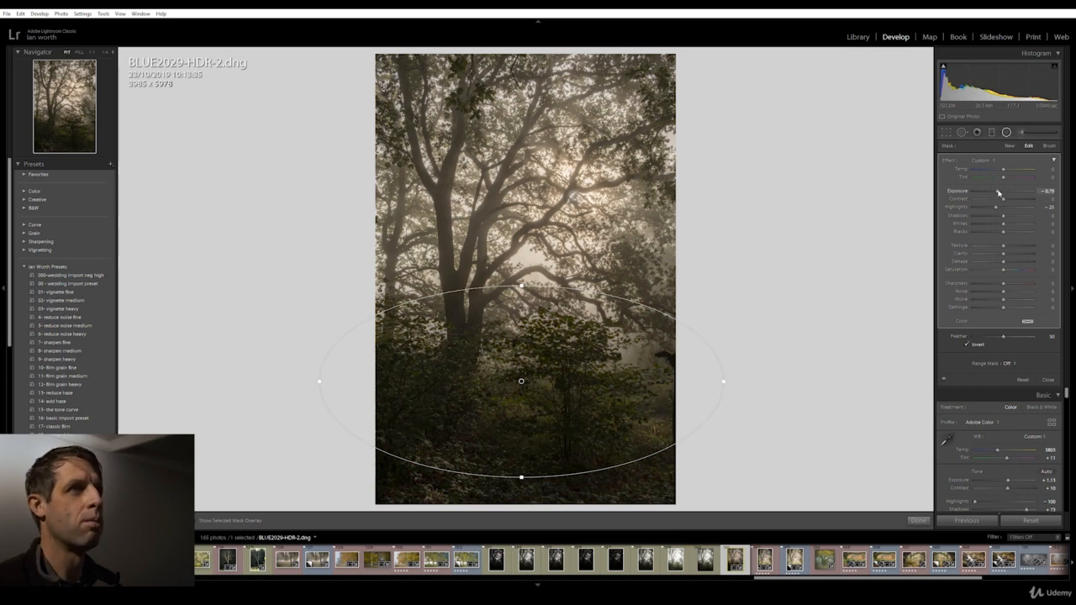
double_click(998, 208)
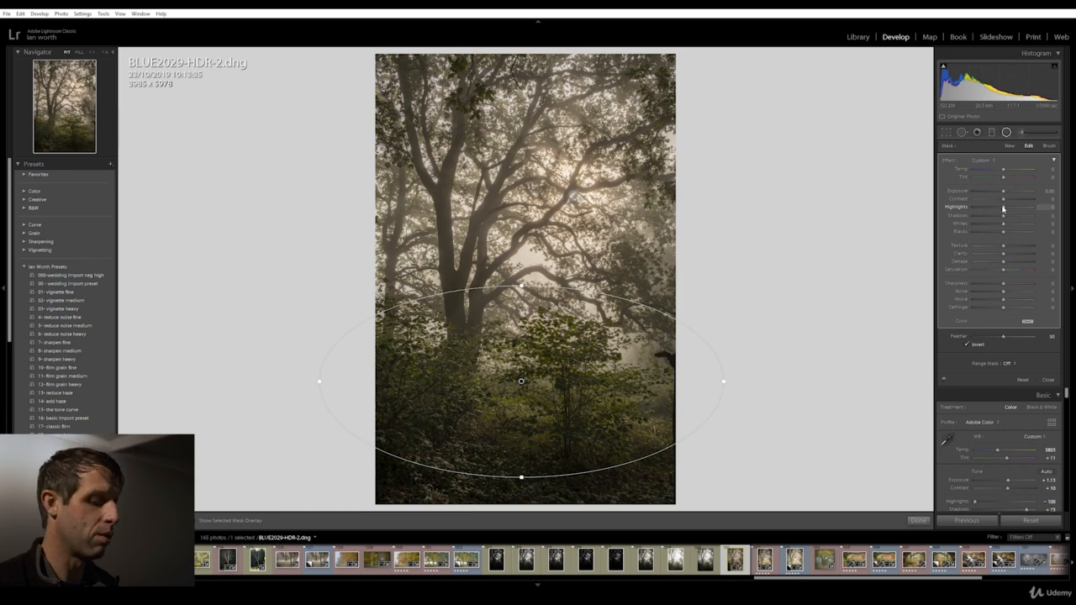
left_click_drag(1003, 193, 1012, 193)
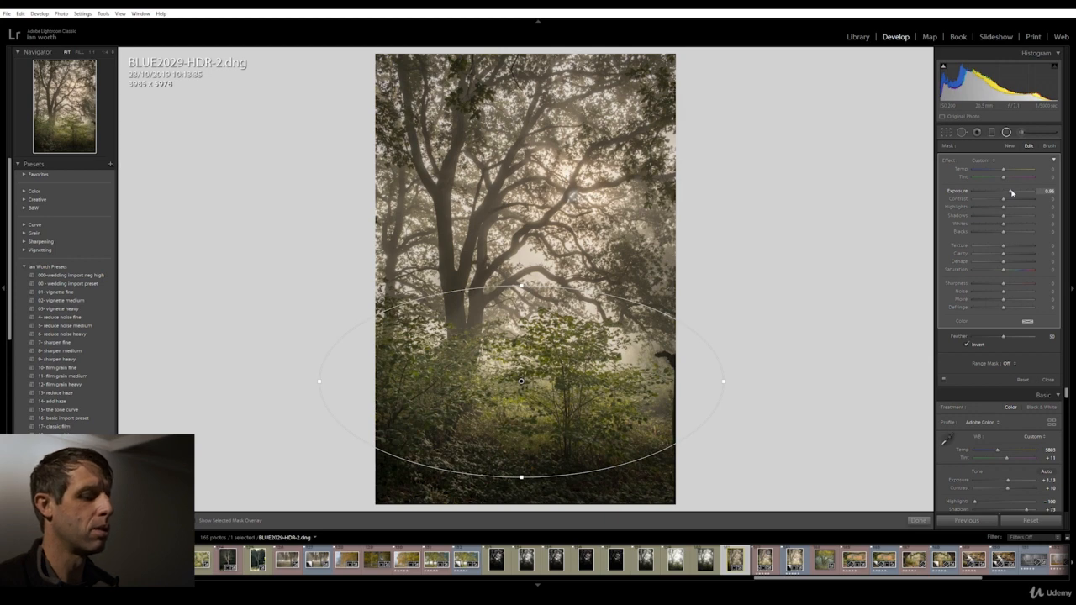
left_click(920, 520)
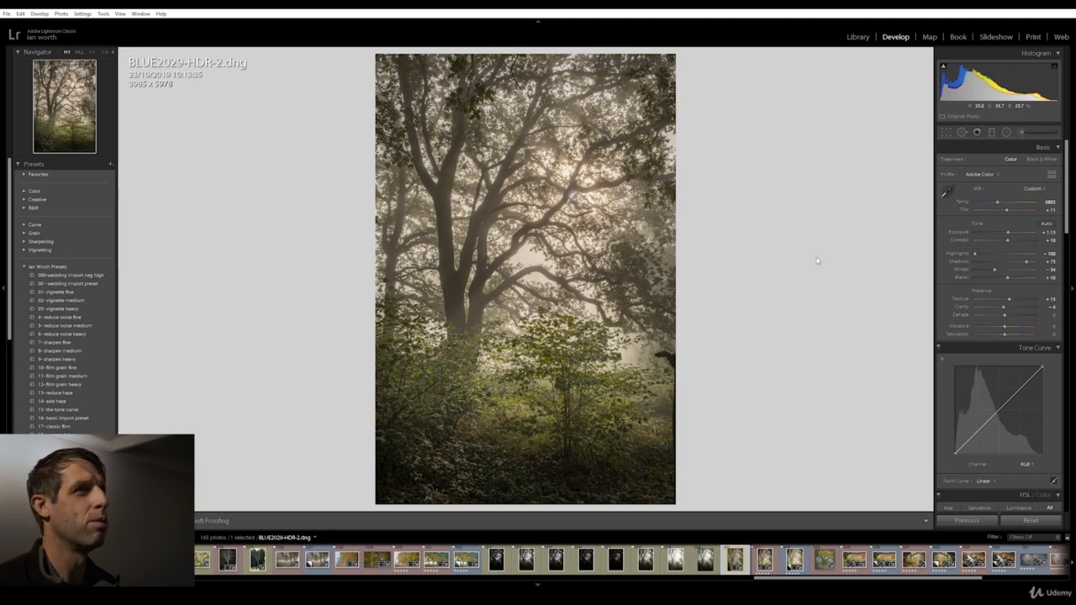
- Dab a size 4.0 adjustment brush on the sun behind the branches with Exposure 0.45, Temp 11 and Dehaze -14
left_click(1021, 133)
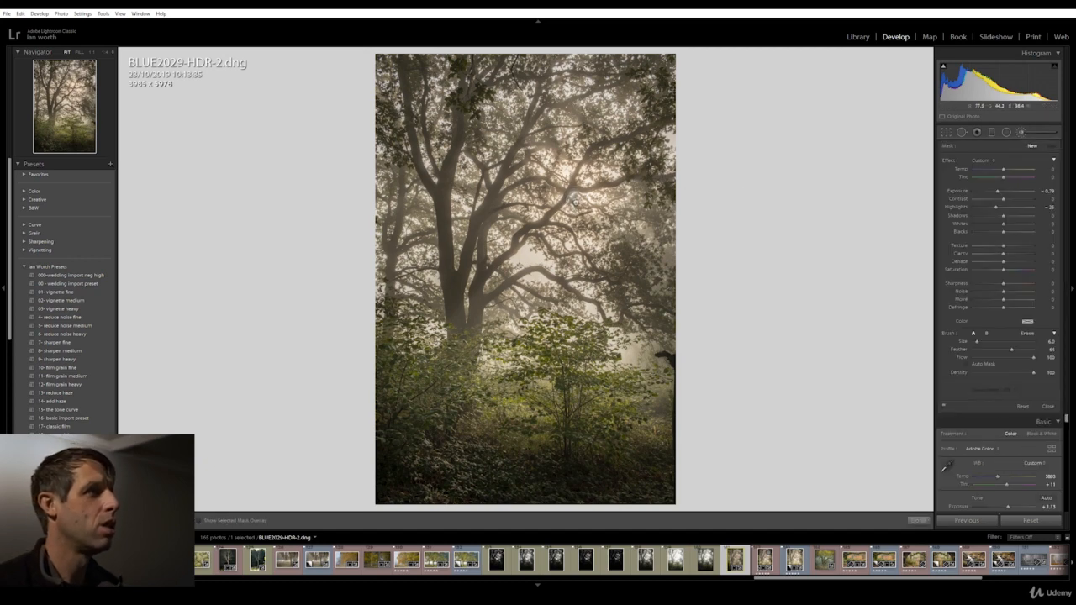
scroll(574, 208, "down", 1)
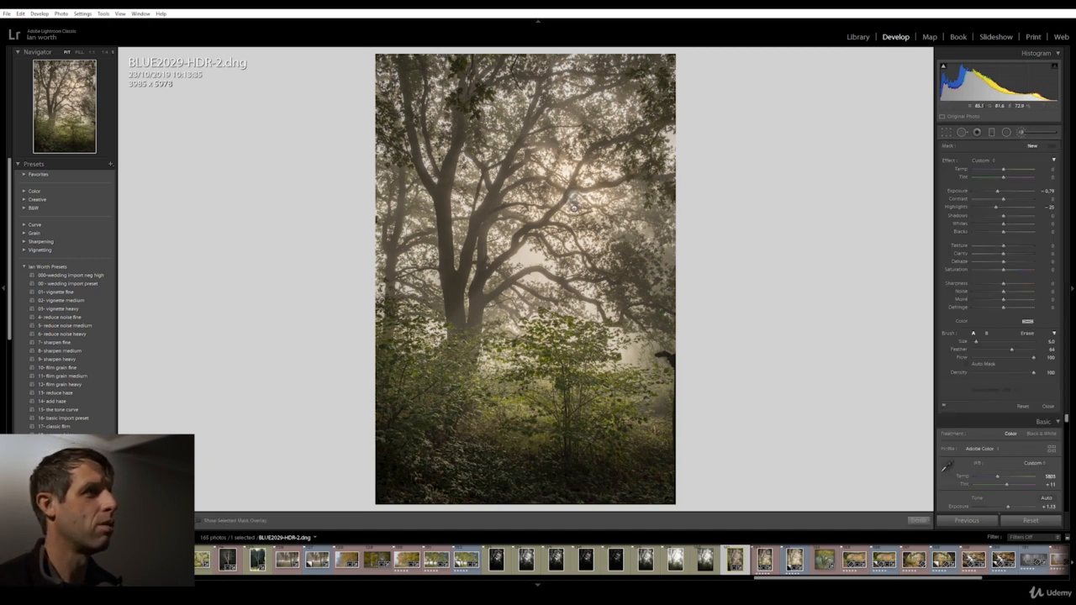
scroll(479, 292, "down", 1)
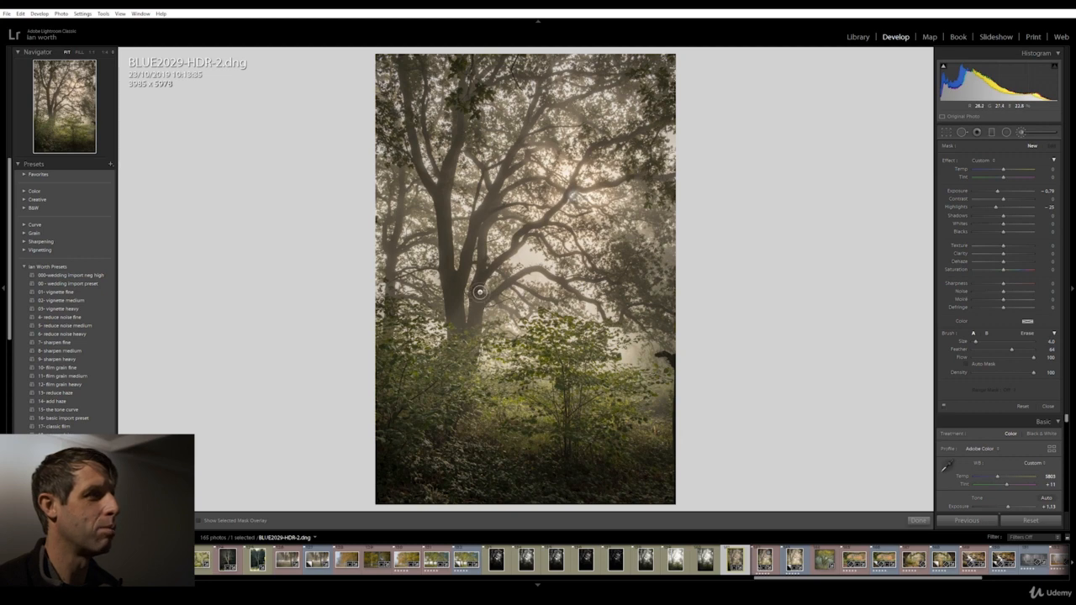
left_click(575, 202)
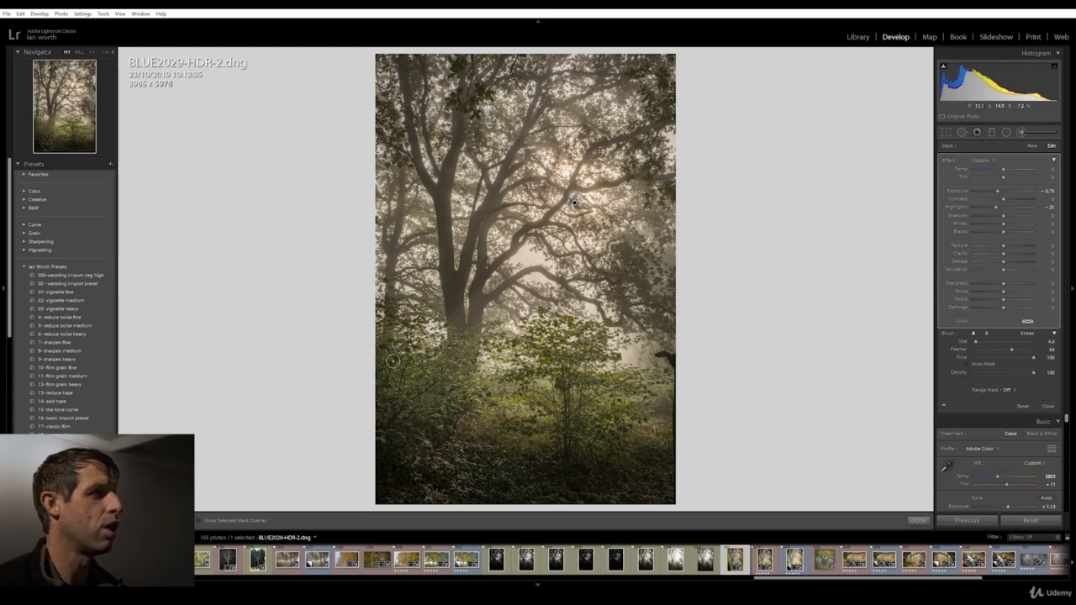
left_click_drag(998, 192, 1004, 194)
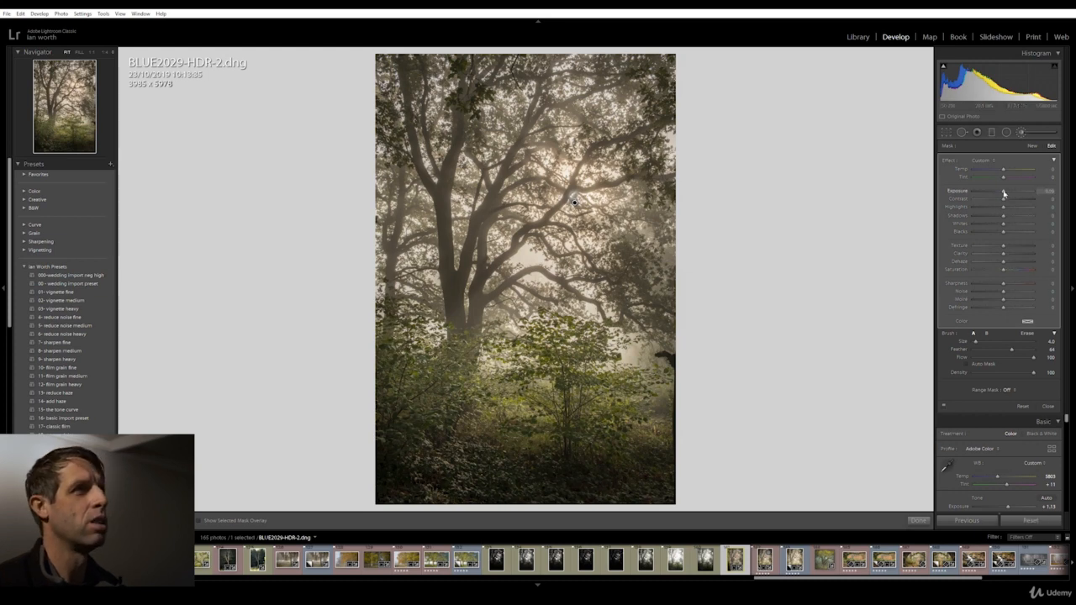
left_click_drag(1003, 194, 1007, 194)
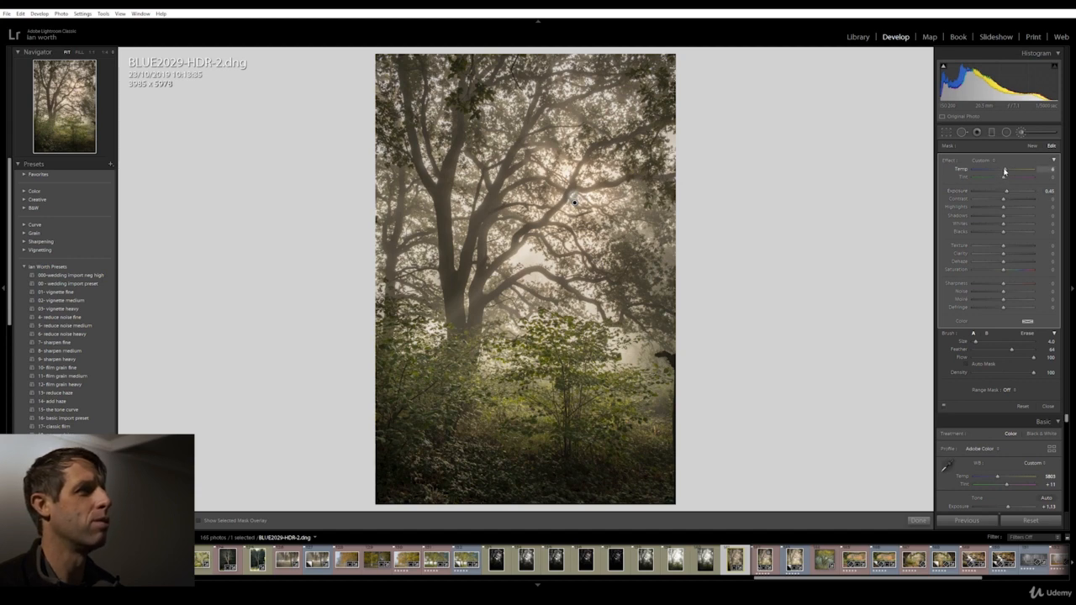
left_click_drag(1005, 170, 1006, 171)
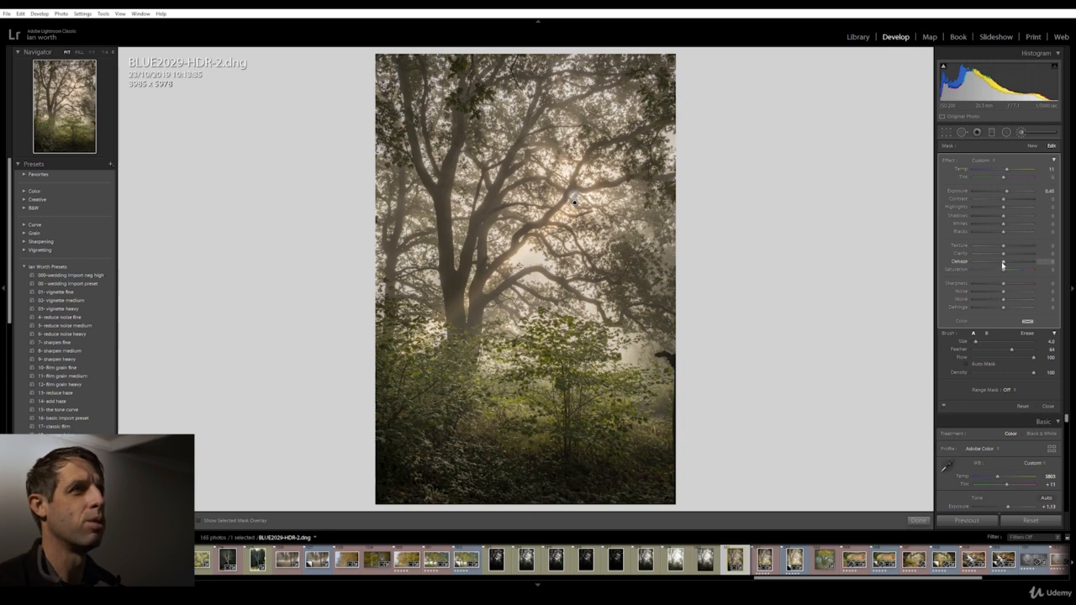
left_click_drag(1002, 264, 999, 264)
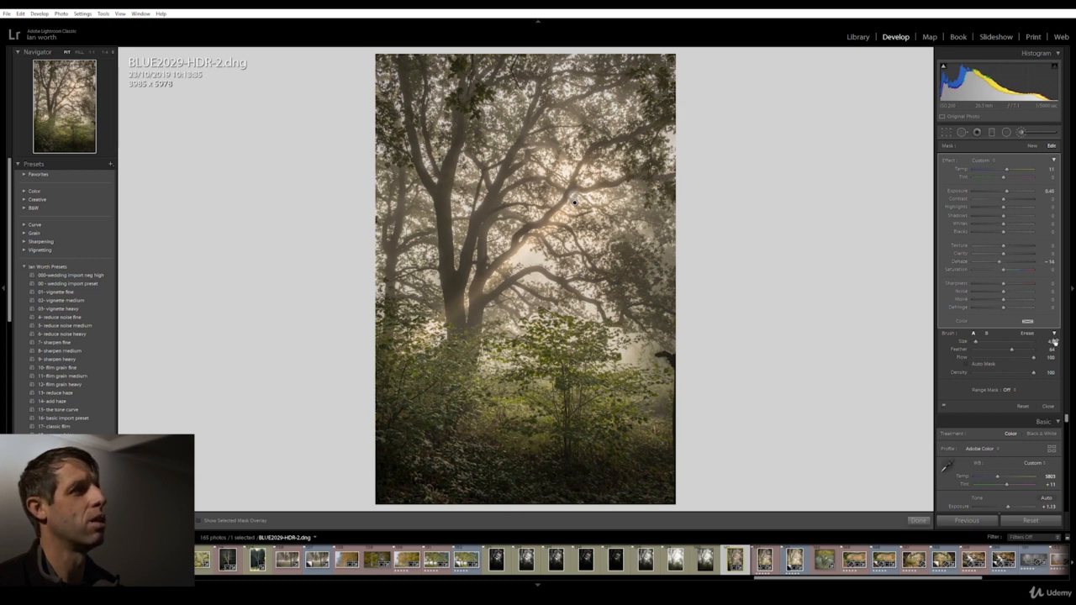
- Soften the sun's brush adjustment by reducing Exposure to 0.22, lowering Temp and bringing Dehaze closer to zero
left_click(1020, 133)
left_click(1020, 133)
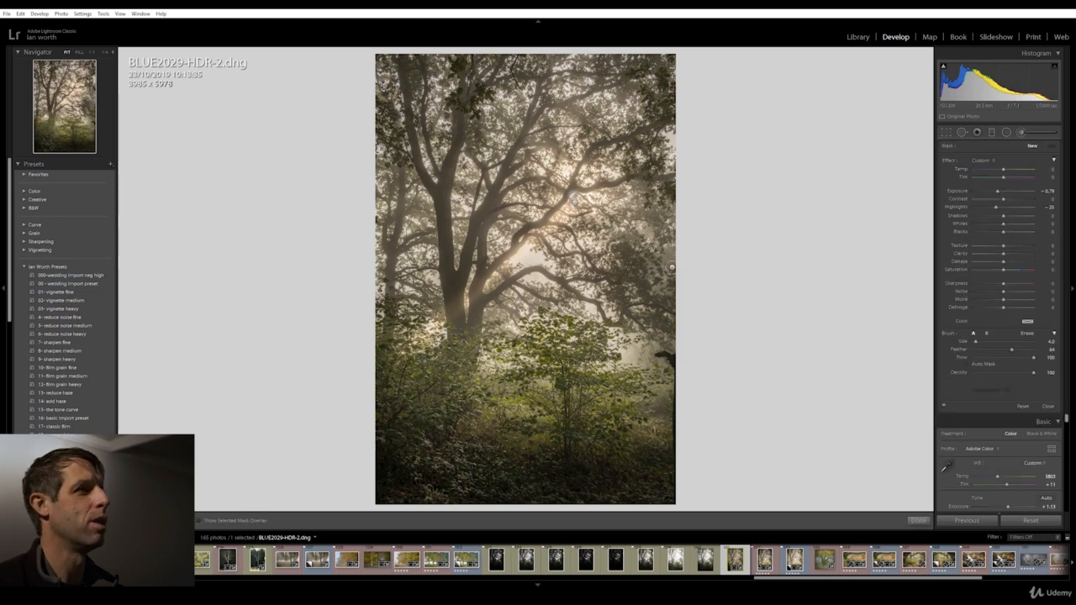
left_click(574, 203)
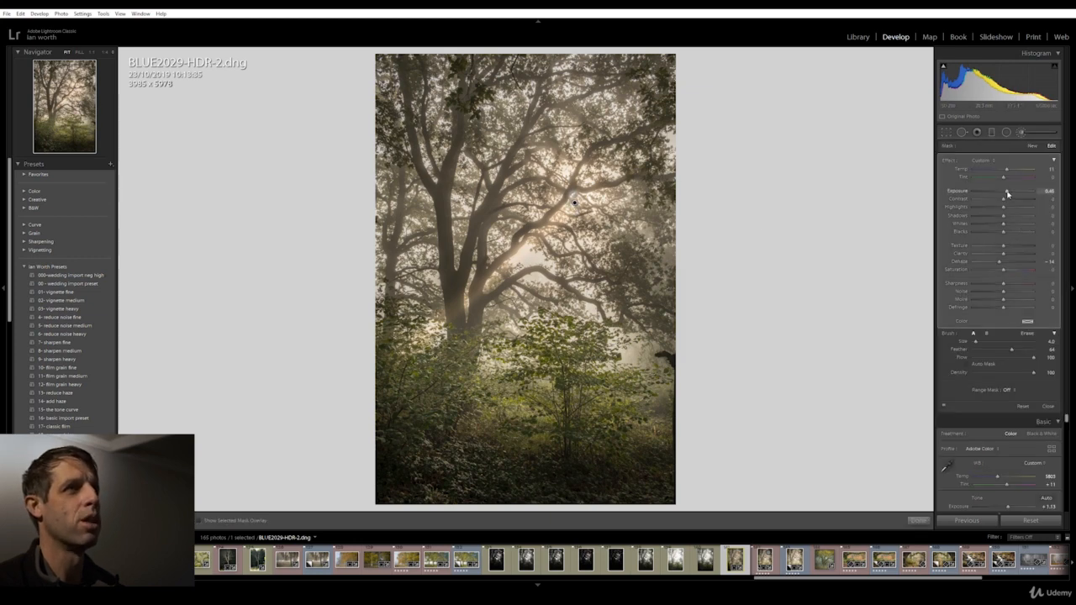
left_click_drag(1007, 194, 1006, 171)
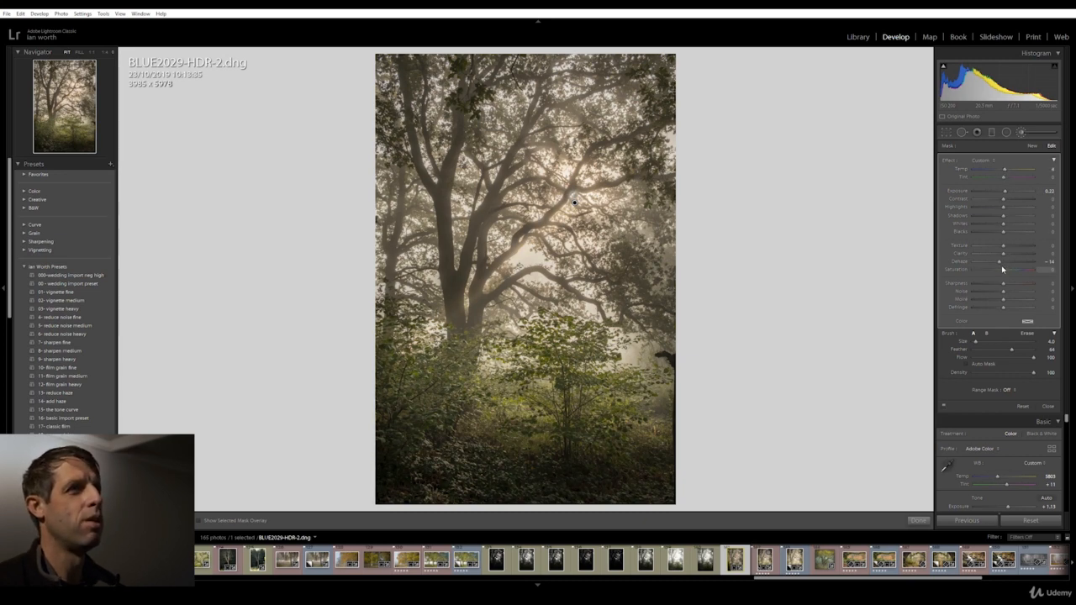
left_click_drag(998, 261, 1001, 264)
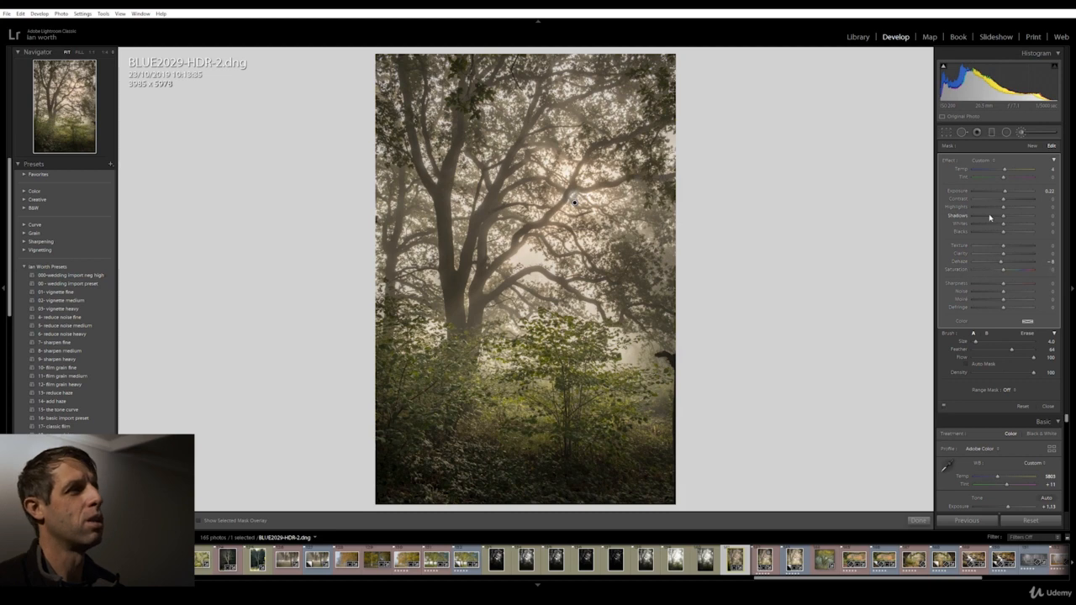
left_click(918, 520)
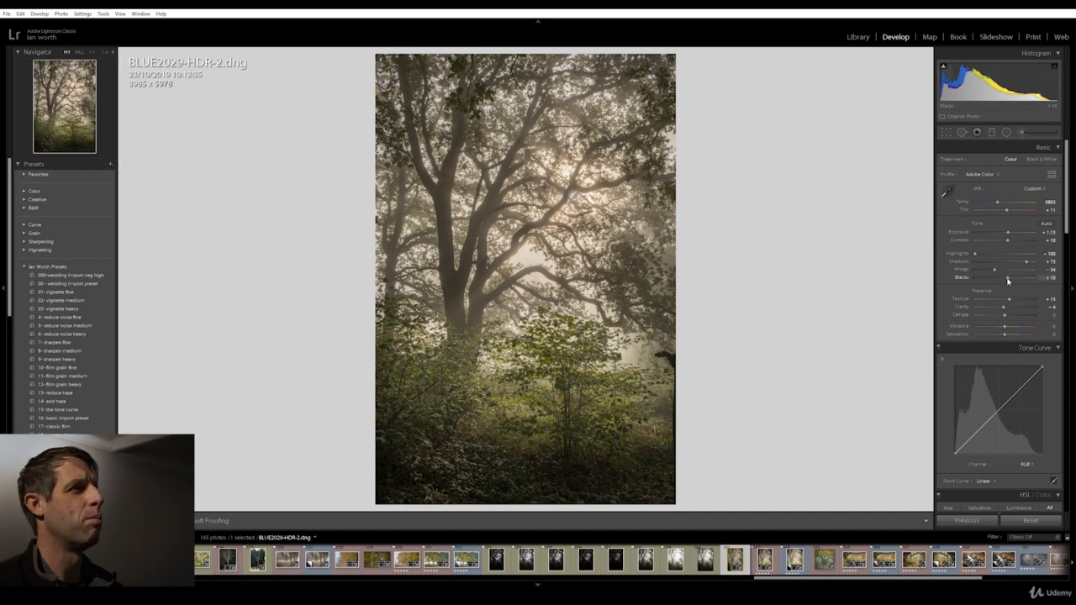
- Refine the photo's overall settings to Blacks -4, Contrast +14, Exposure +1.41, Vibrance +1 and Saturation +7
left_click_drag(1008, 281, 1003, 282)
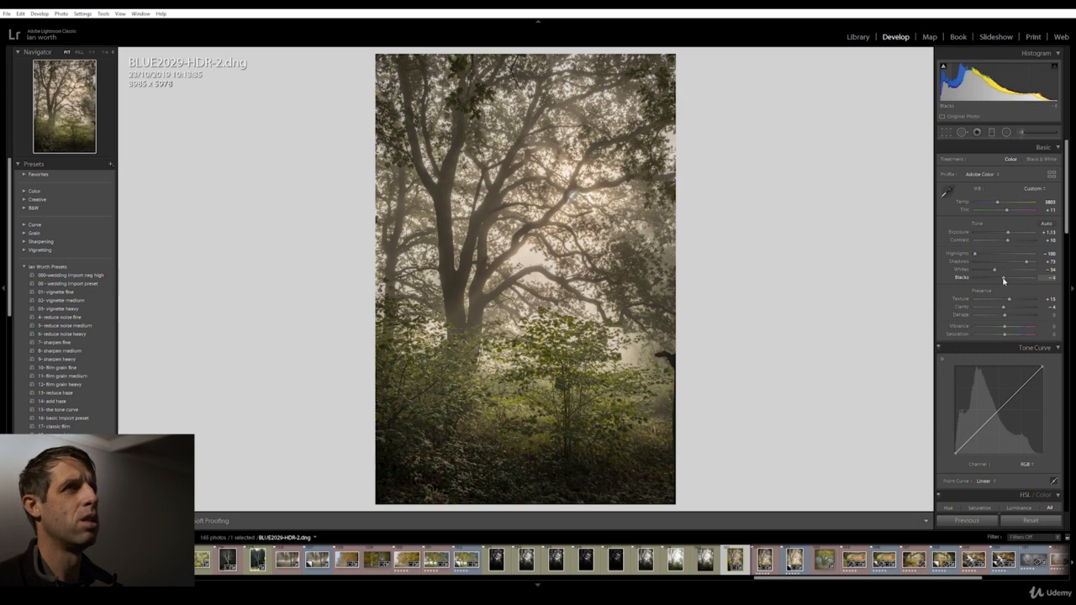
mouse_move(945, 69)
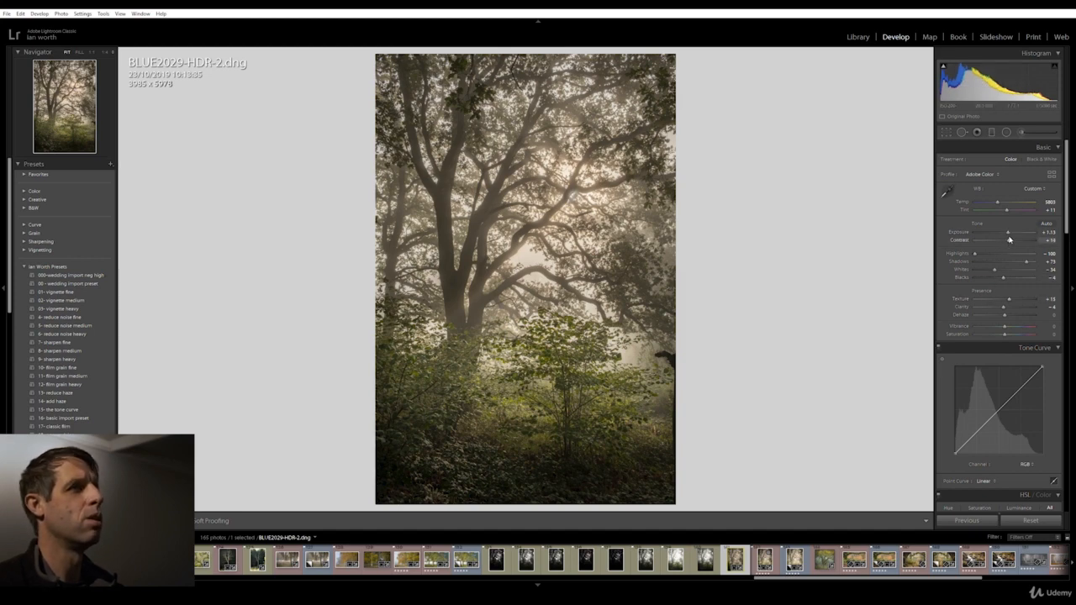
left_click_drag(1009, 234, 1010, 235)
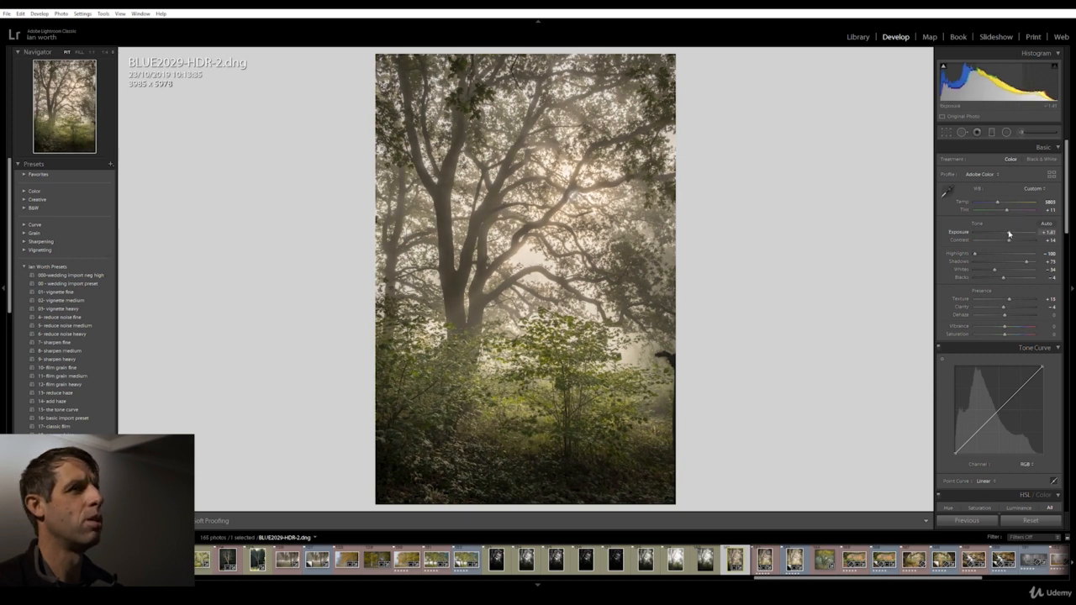
left_click_drag(1006, 338, 1009, 336)
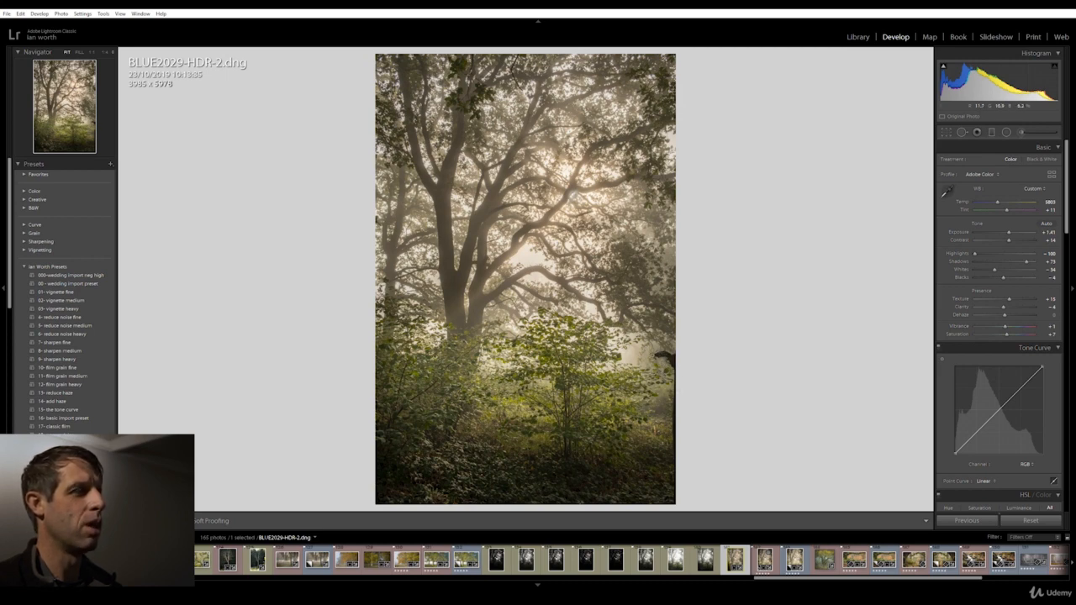
- Crop the tree photo at its original aspect ratio to 3672 x 5508, trimming the picture's right and bottom edges
left_click(950, 138)
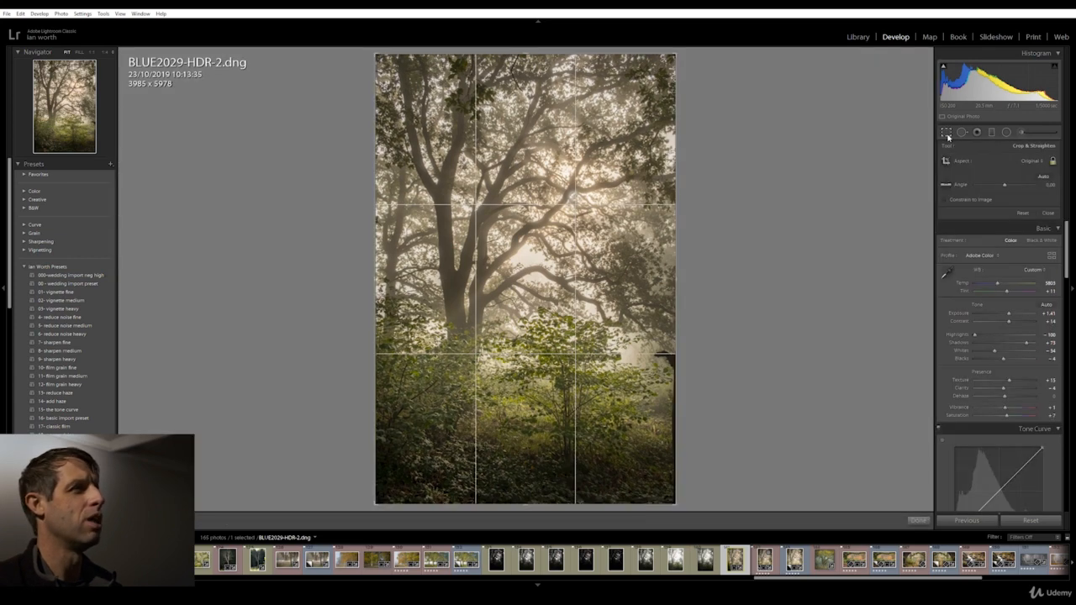
left_click_drag(676, 55, 642, 156)
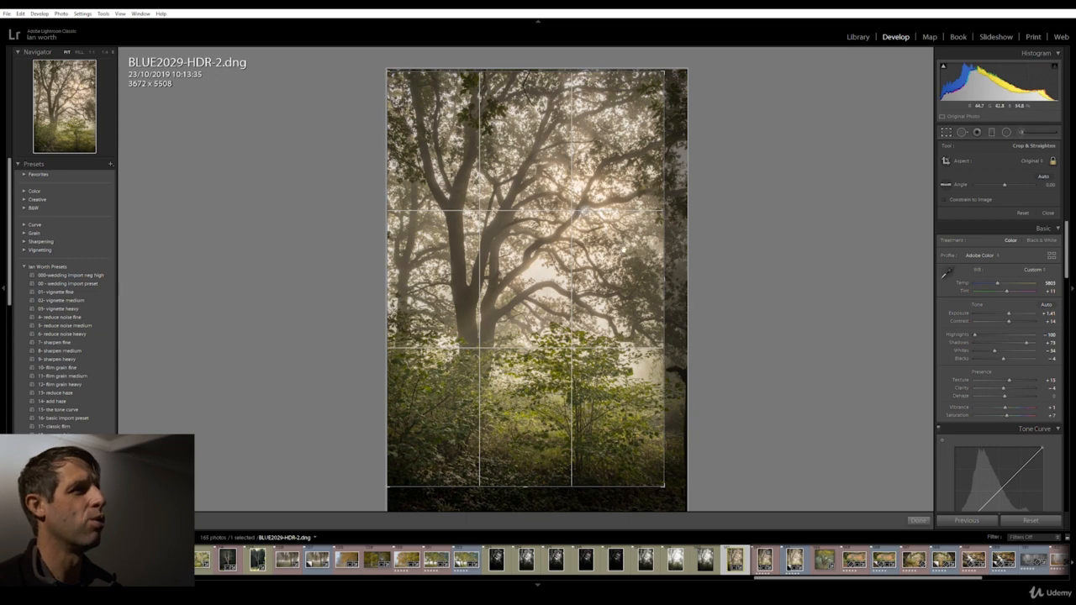
left_click(918, 521)
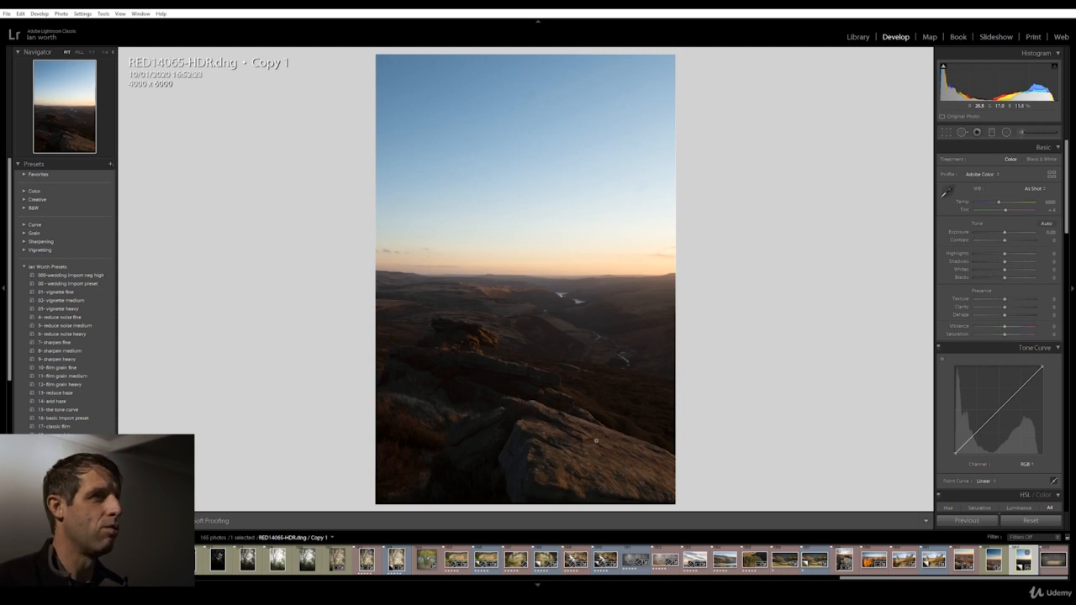
- Apply the camera-matching PROVIA/Standard profile to the sunset moorland photo RED14065-HDR.dng Copy 1
left_click(991, 176)
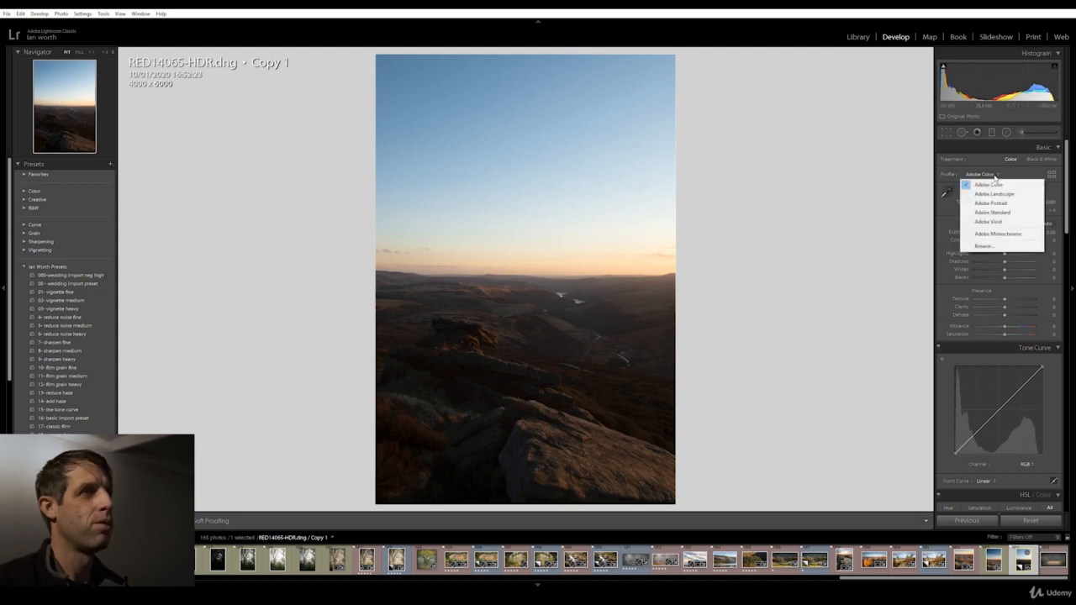
left_click(985, 247)
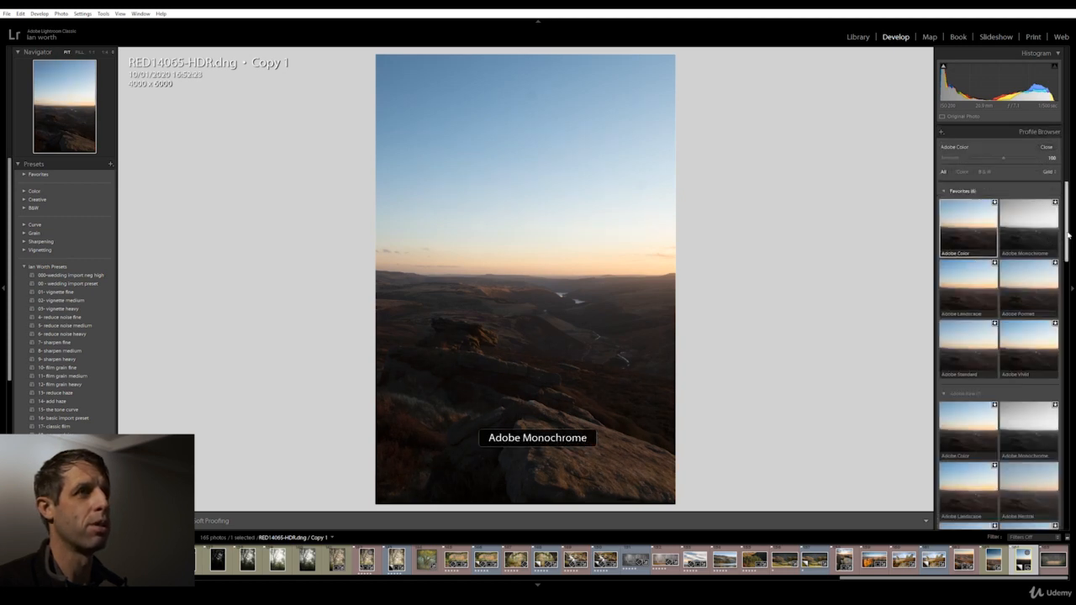
left_click_drag(1066, 235, 1068, 333)
left_click(965, 402)
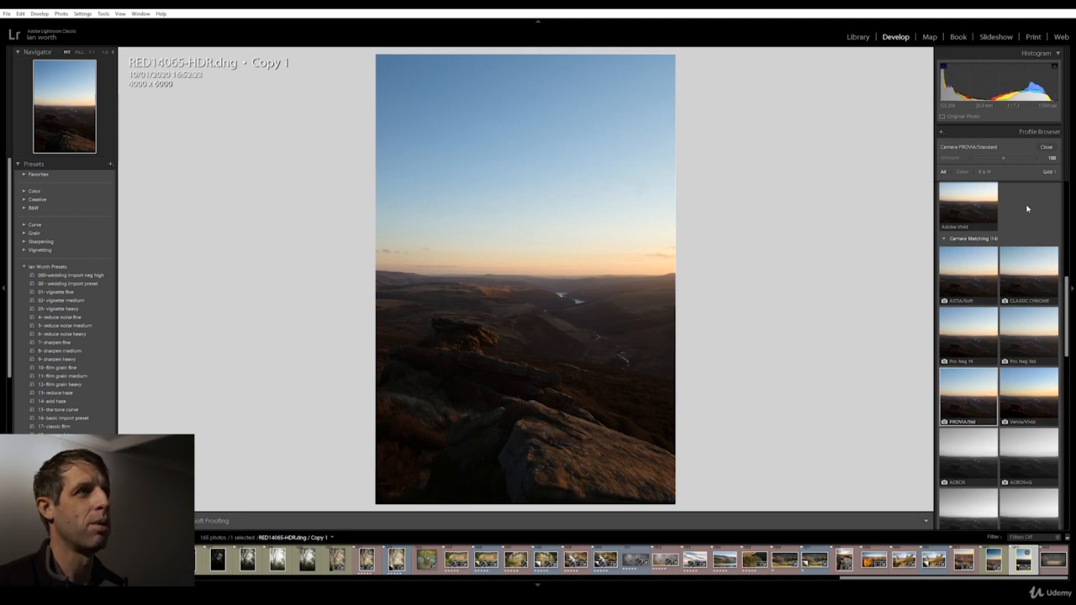
left_click(1046, 147)
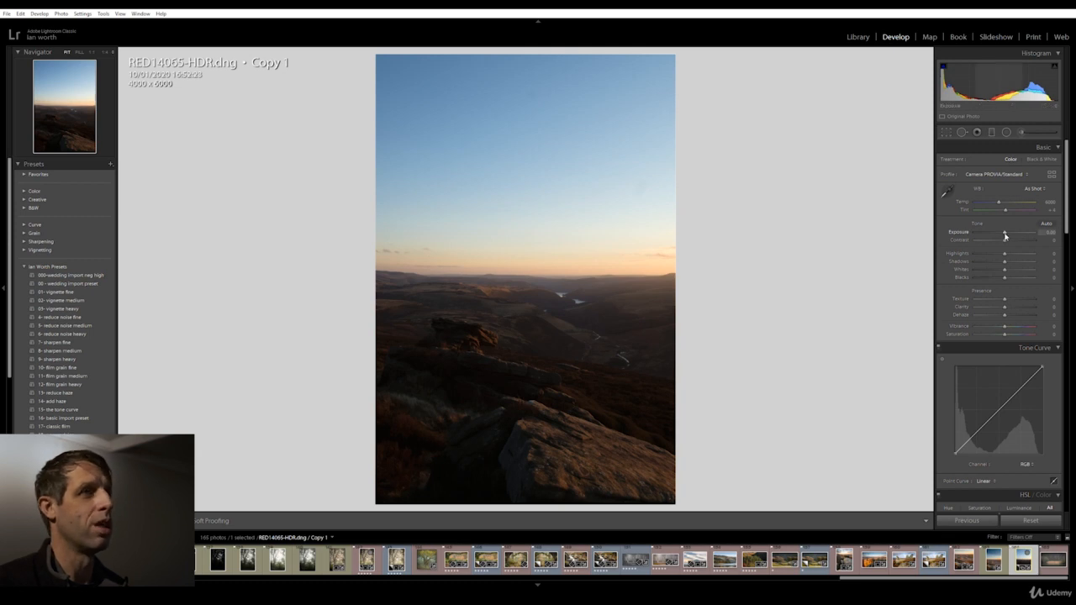
- Brighten the landscape with Exposure +1.27, Shadows +42 and Dehaze +8, and apply the Medium Contrast point curve
left_click_drag(1004, 235, 1010, 235)
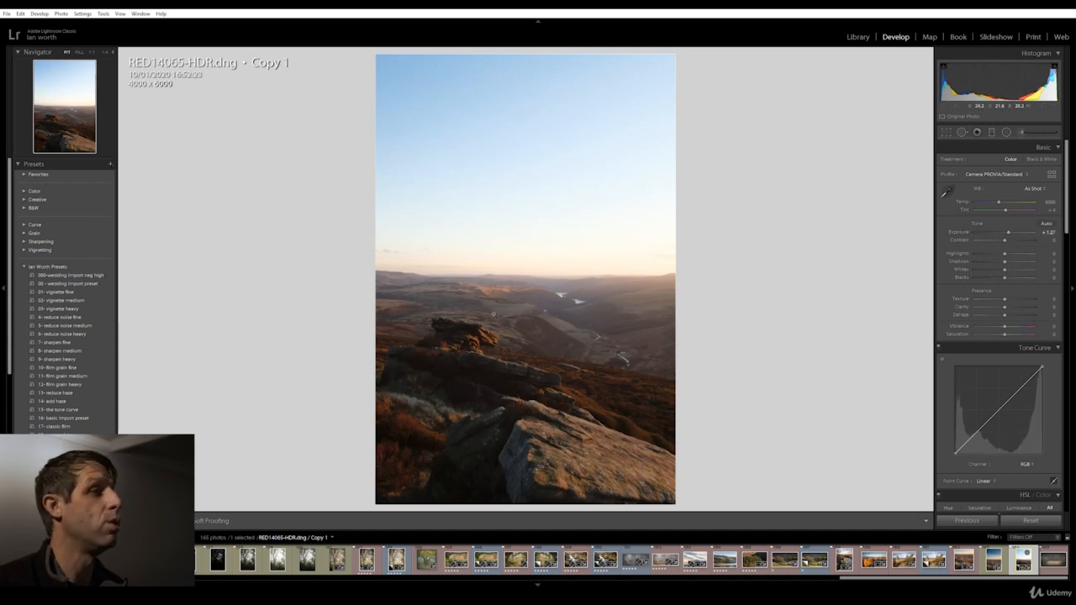
left_click_drag(1003, 263, 1016, 264)
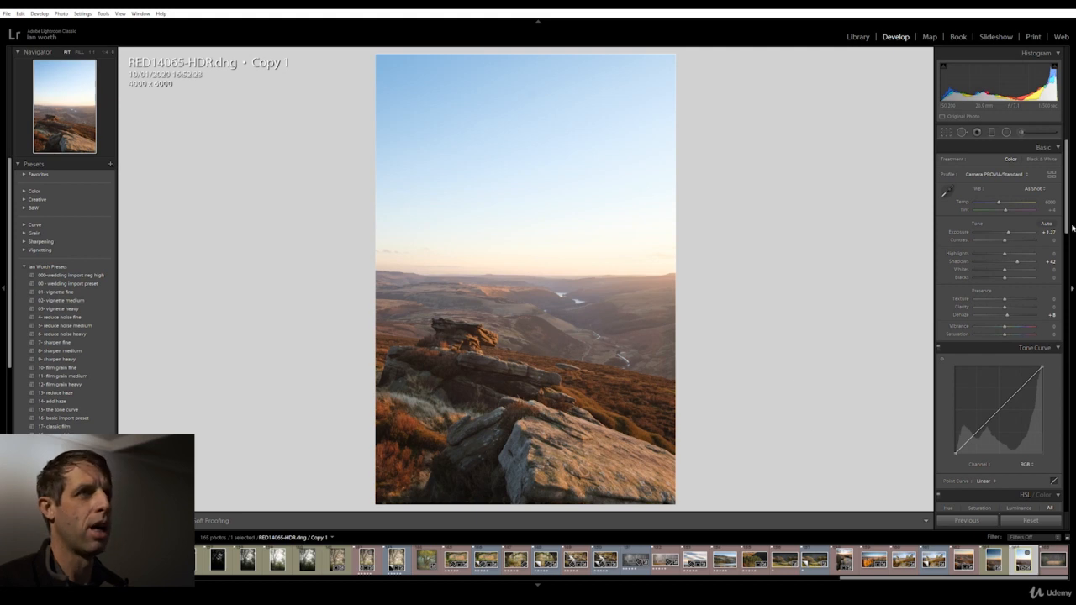
scroll(1073, 227, "down", 2)
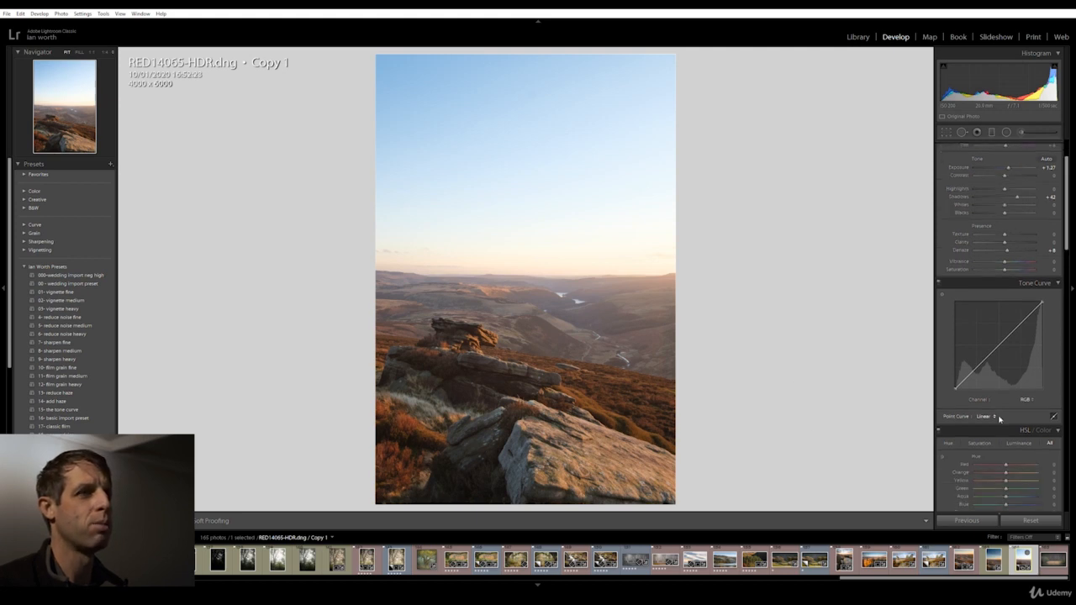
left_click(994, 417)
left_click(1004, 436)
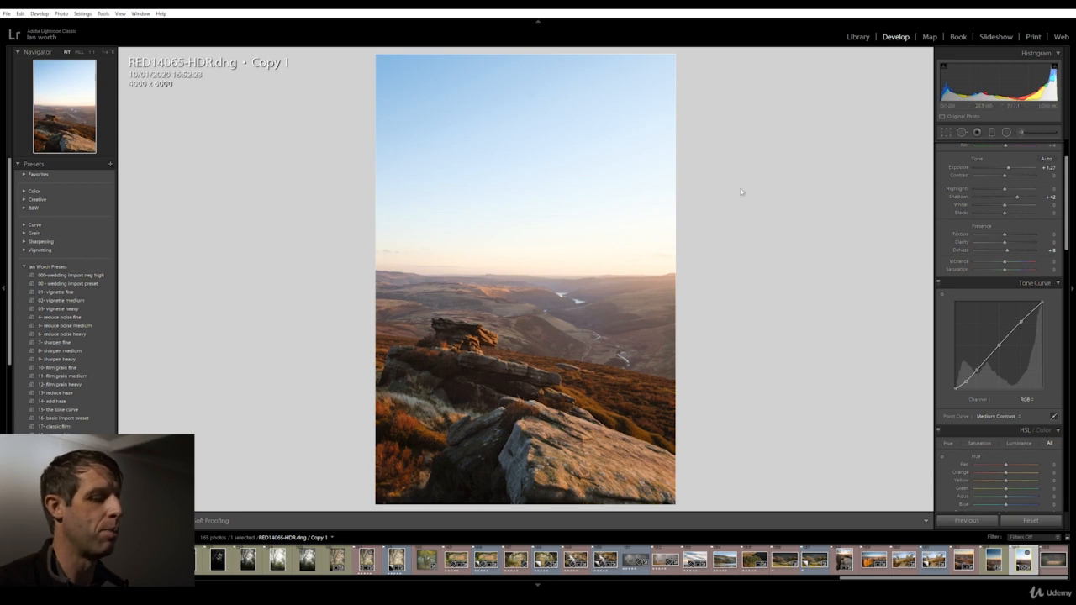
- Place a graduated filter over the sky, centred just above the horizon, and darken it with Exposure -2.14
left_click(992, 132)
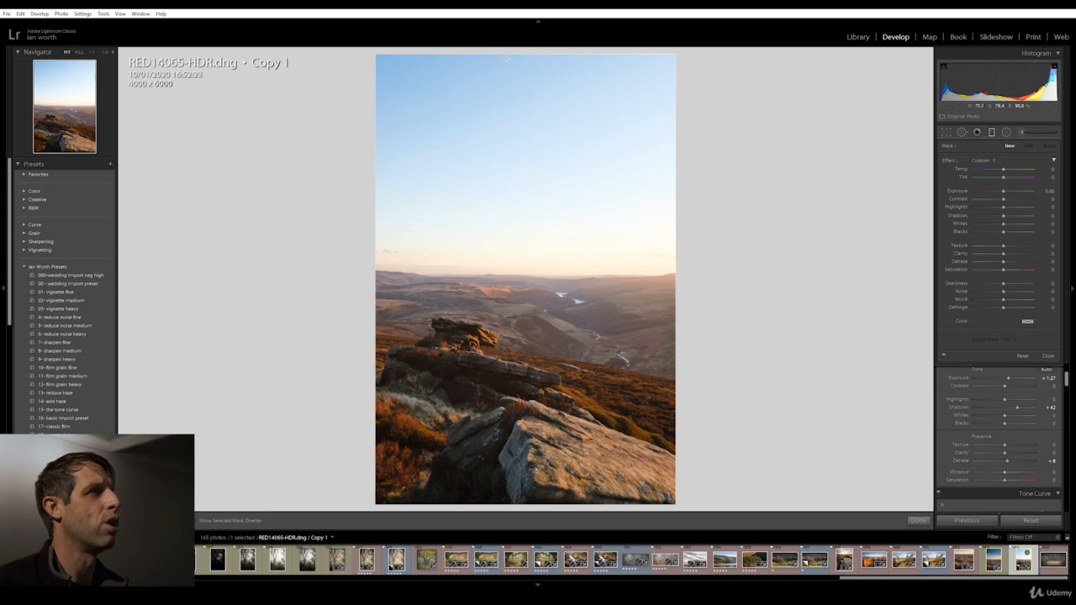
left_click_drag(509, 71, 502, 329)
left_click_drag(503, 193, 498, 277)
left_click_drag(516, 407, 508, 328)
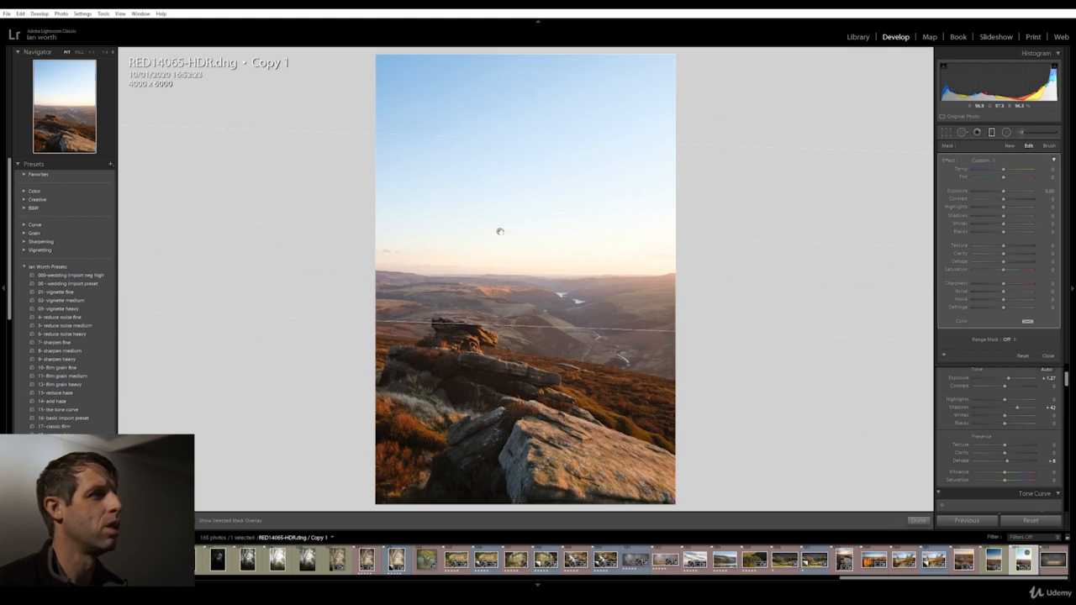
left_click_drag(499, 231, 497, 276)
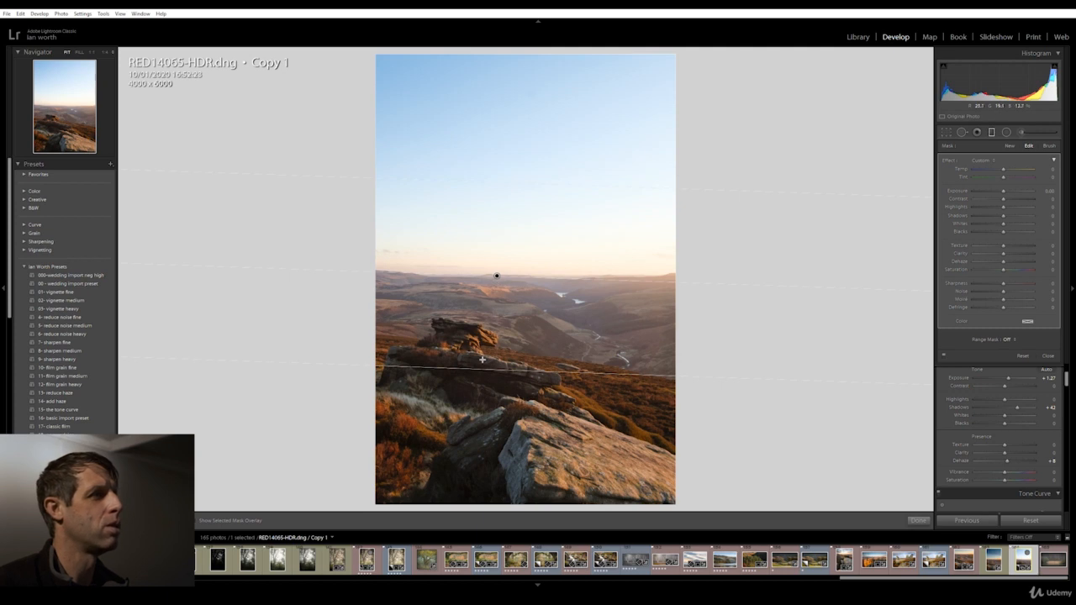
left_click_drag(480, 365, 484, 345)
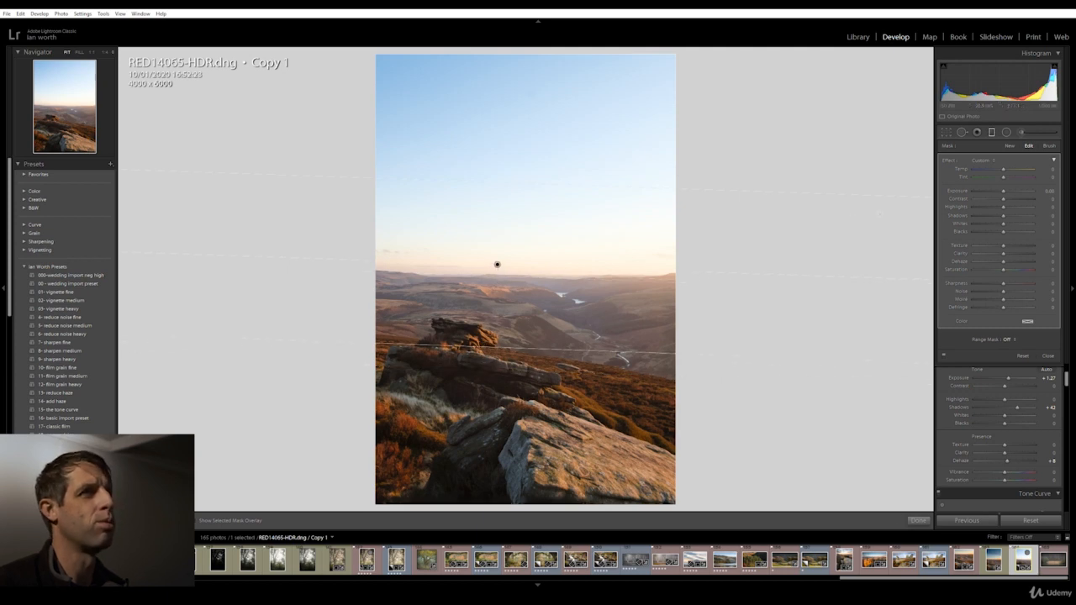
left_click_drag(1003, 191, 987, 193)
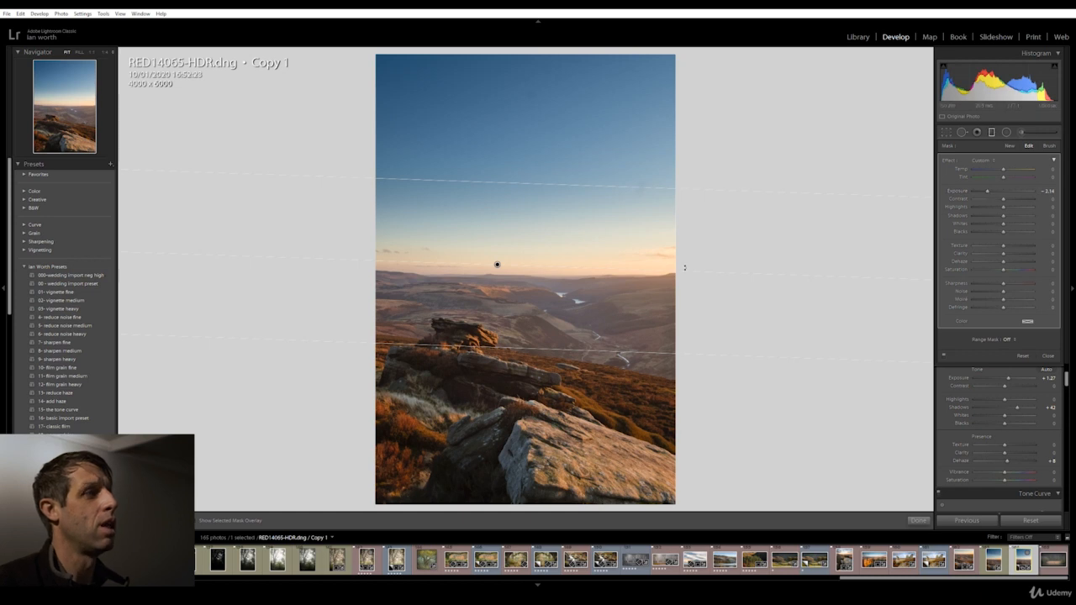
left_click(919, 521)
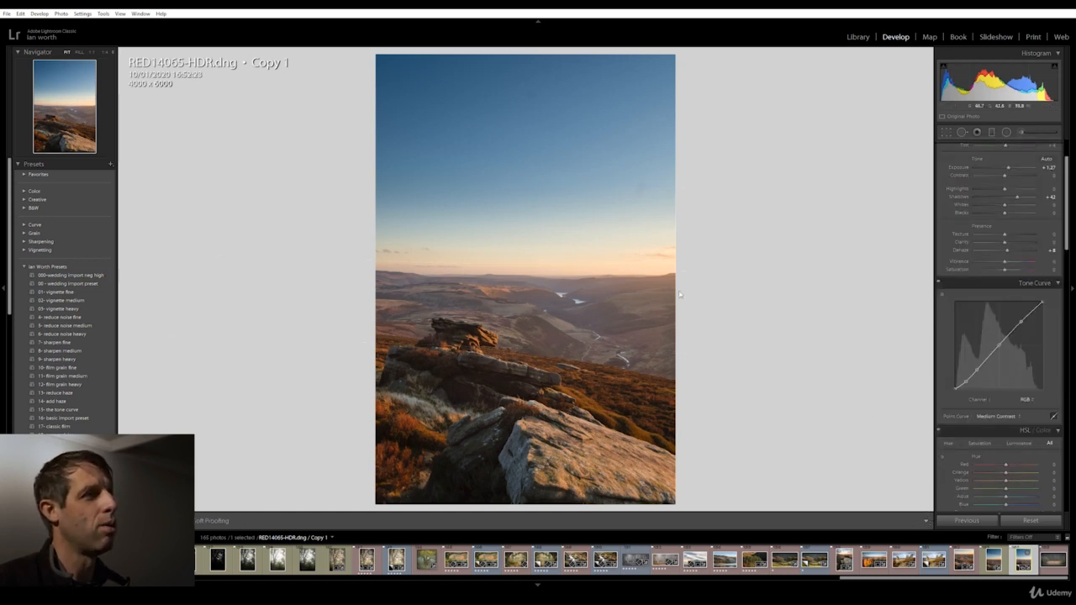
- Add a radial filter over the sunset glow at the horizon's right end, inverted to affect the inside, with Temp 21 and Saturation 7
left_click(1006, 132)
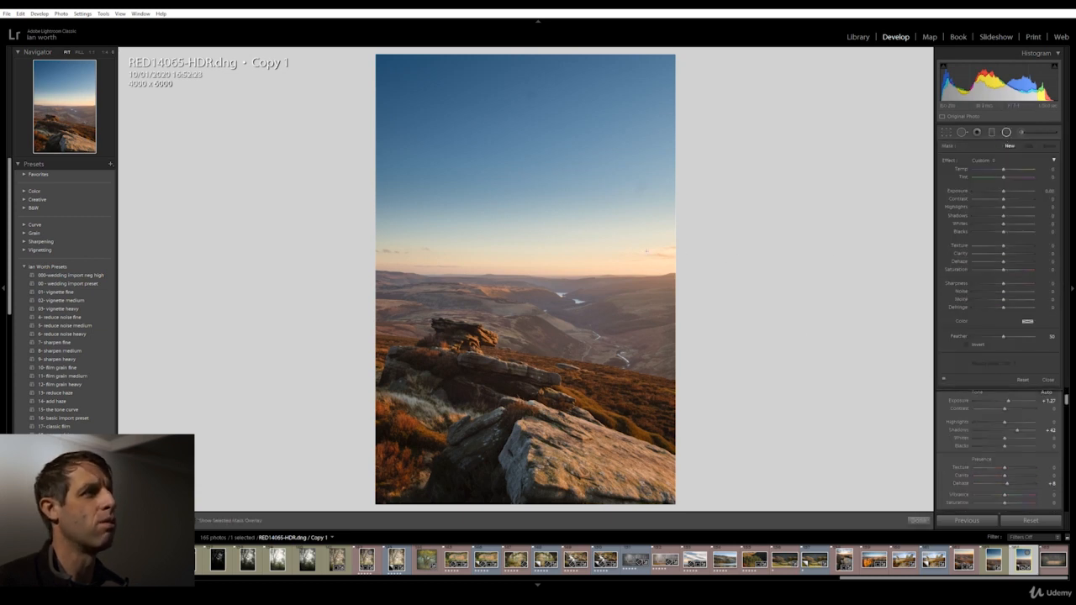
left_click_drag(598, 252, 710, 292)
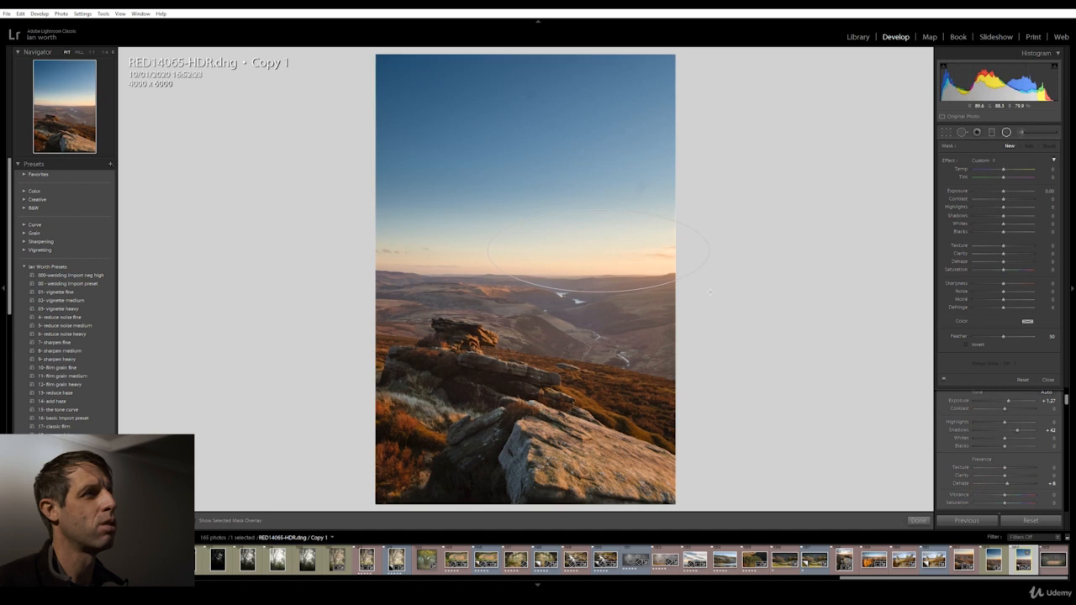
left_click_drag(599, 252, 648, 253)
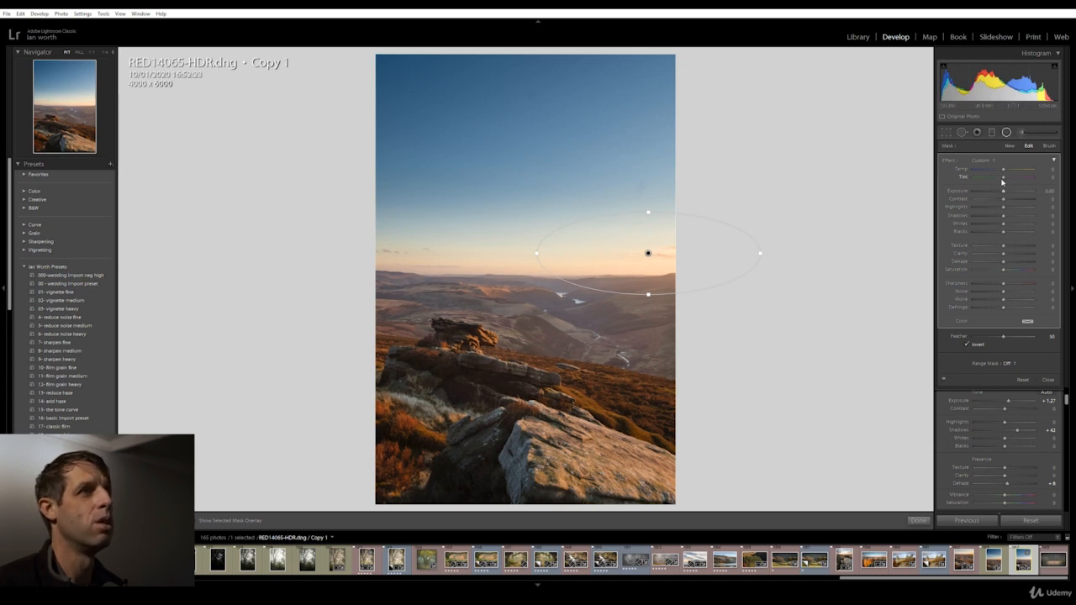
left_click_drag(1005, 171, 1011, 171)
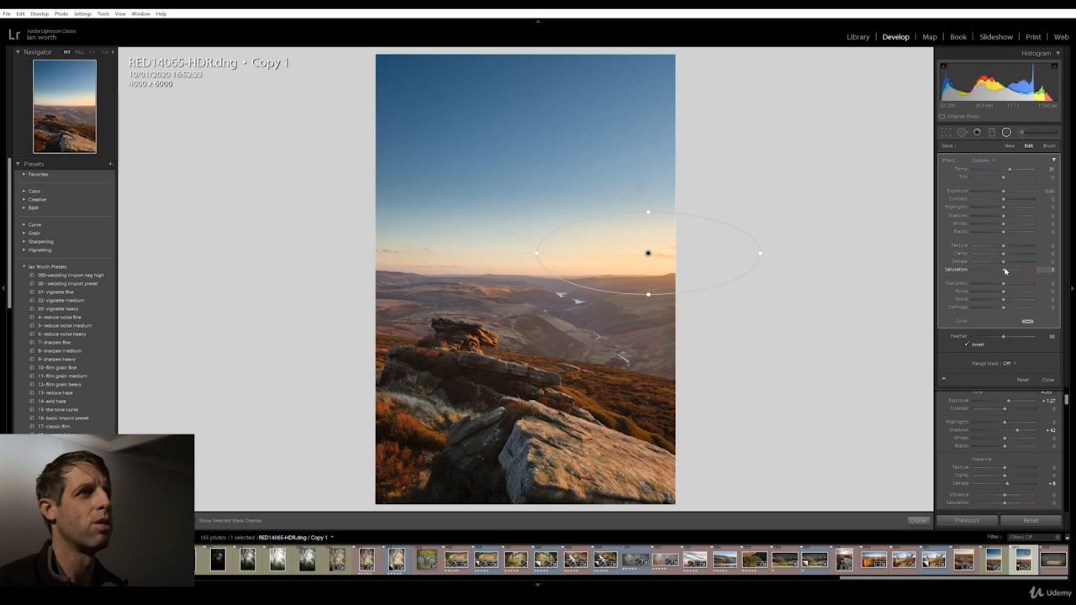
left_click_drag(1006, 270, 1007, 270)
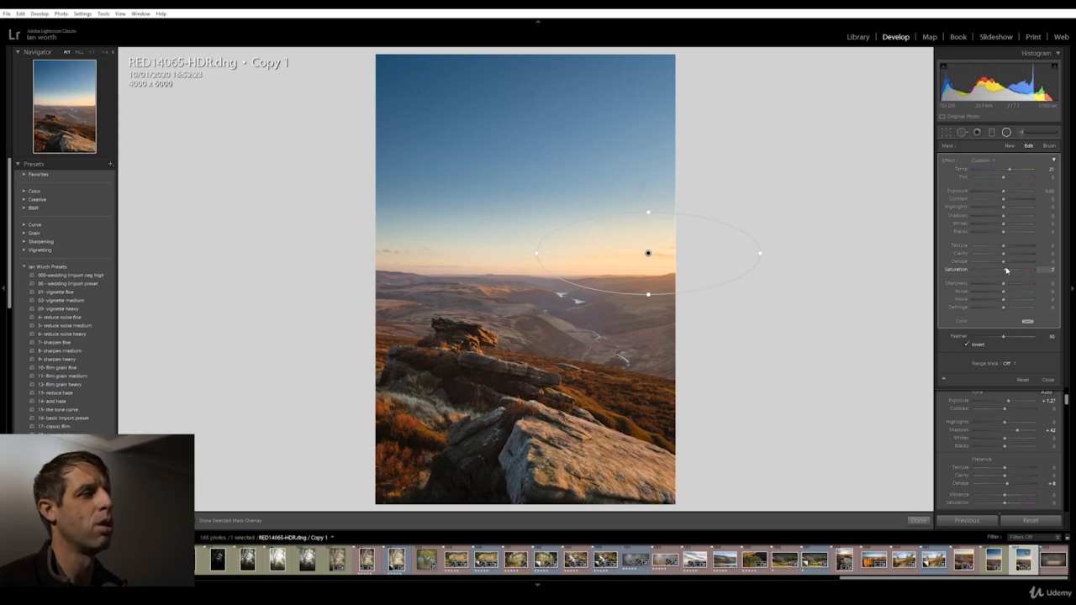
left_click(917, 521)
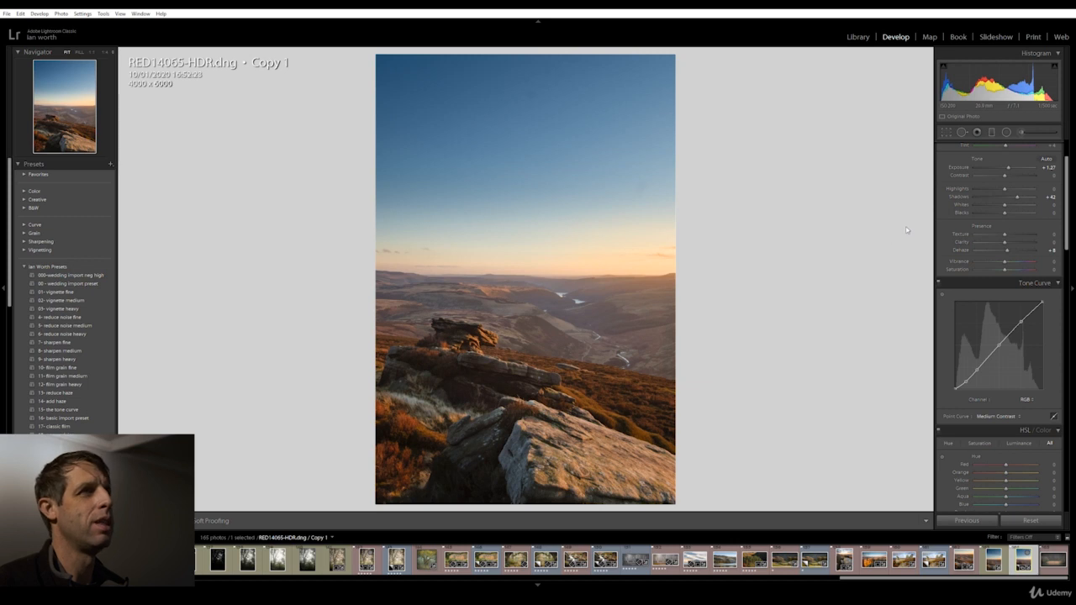
- Draw a wide, tilted radial filter over the valley, inverted to affect the inside, with Temp 6 and Contrast 7
left_click(1006, 133)
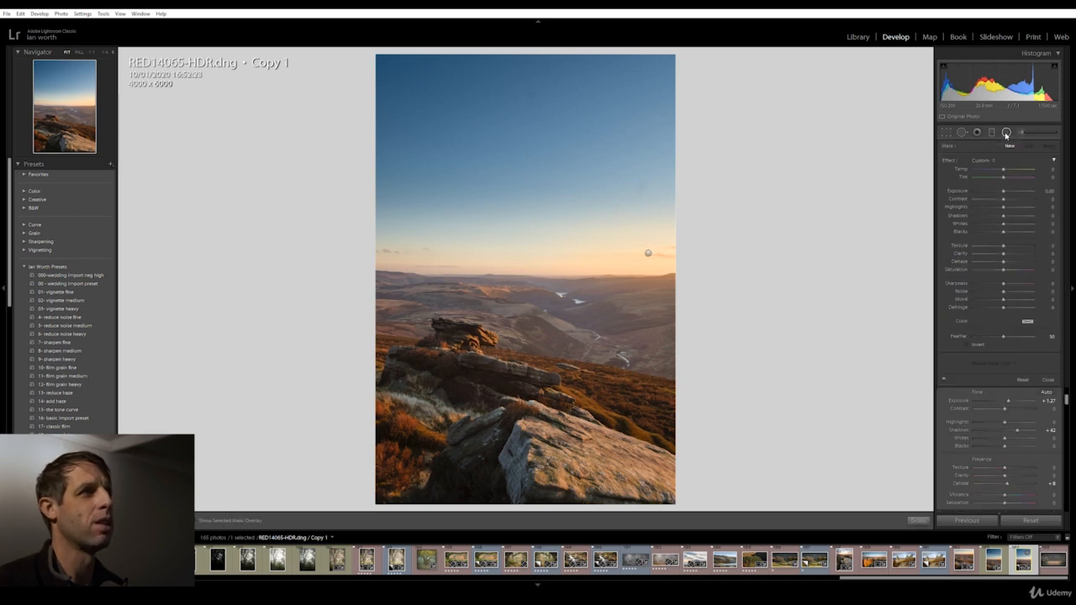
left_click_drag(452, 290, 699, 334)
left_click_drag(557, 332, 606, 341)
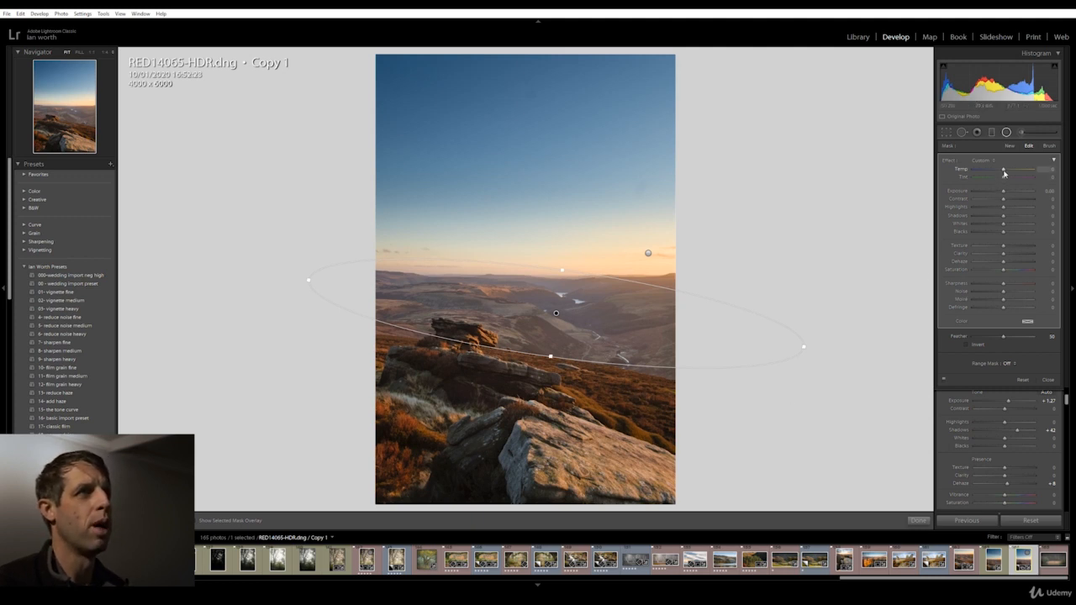
left_click(967, 345)
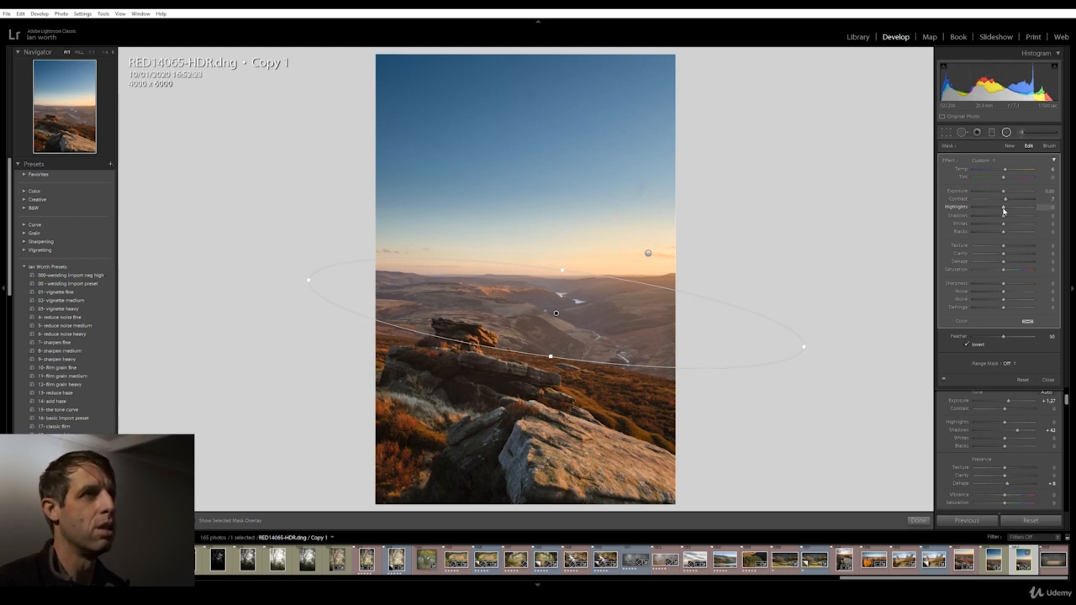
- Add definition to the valley's radial filter with Highlights 20, Blacks -13, Texture 4 and Clarity 6
left_click_drag(1003, 209, 1009, 207)
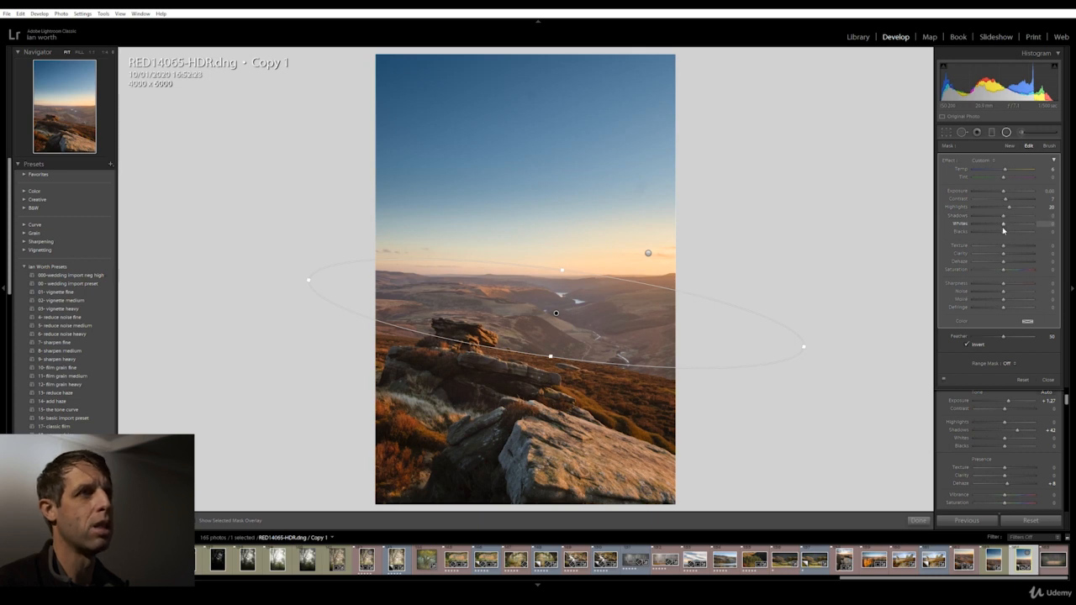
left_click_drag(1003, 234, 1001, 234)
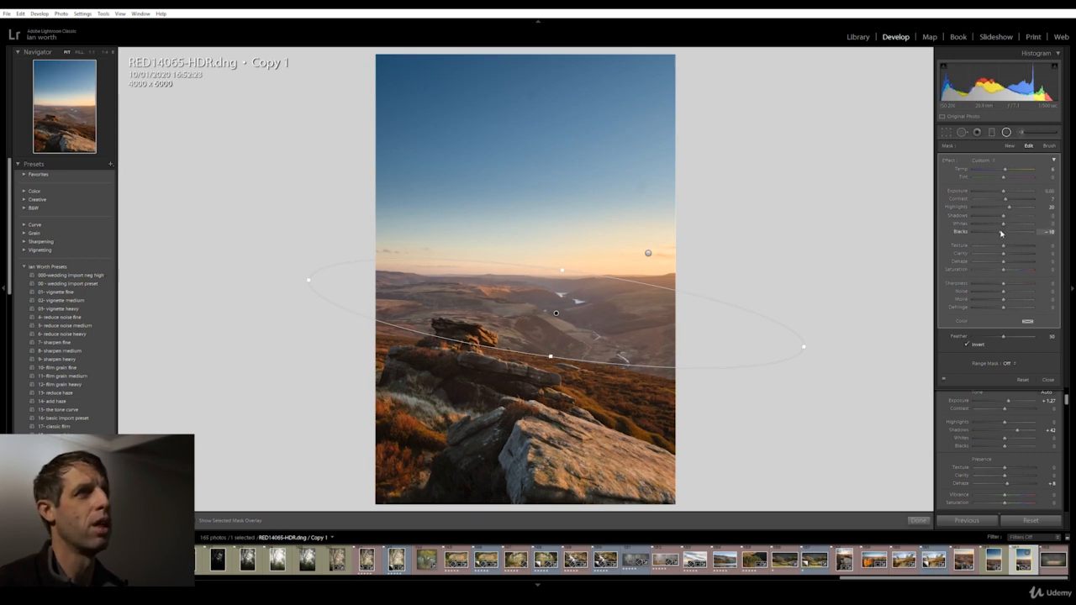
left_click_drag(1001, 234, 1000, 234)
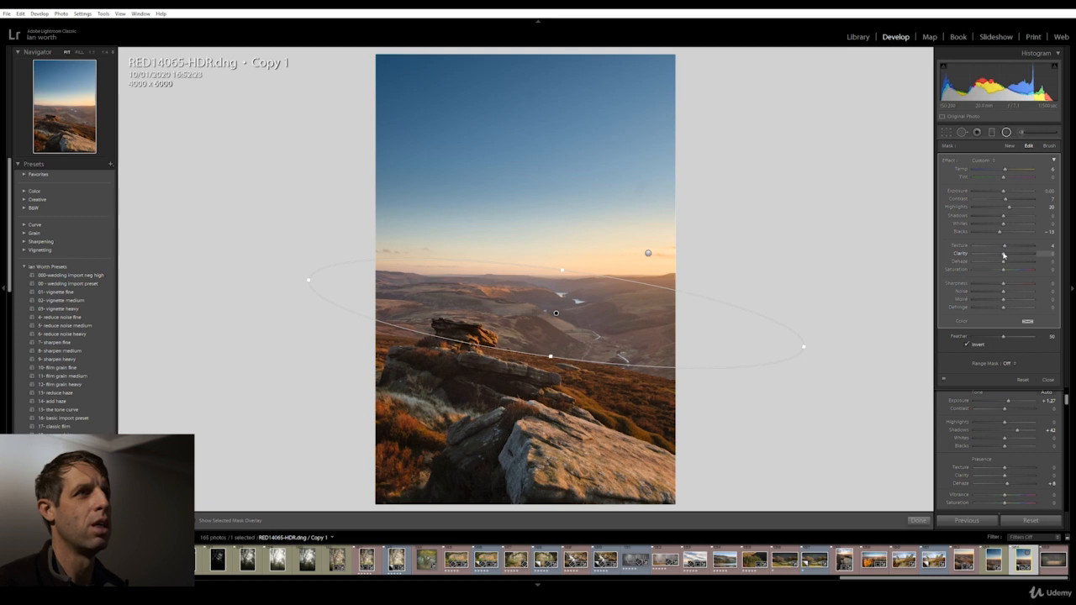
left_click_drag(1004, 255, 1006, 254)
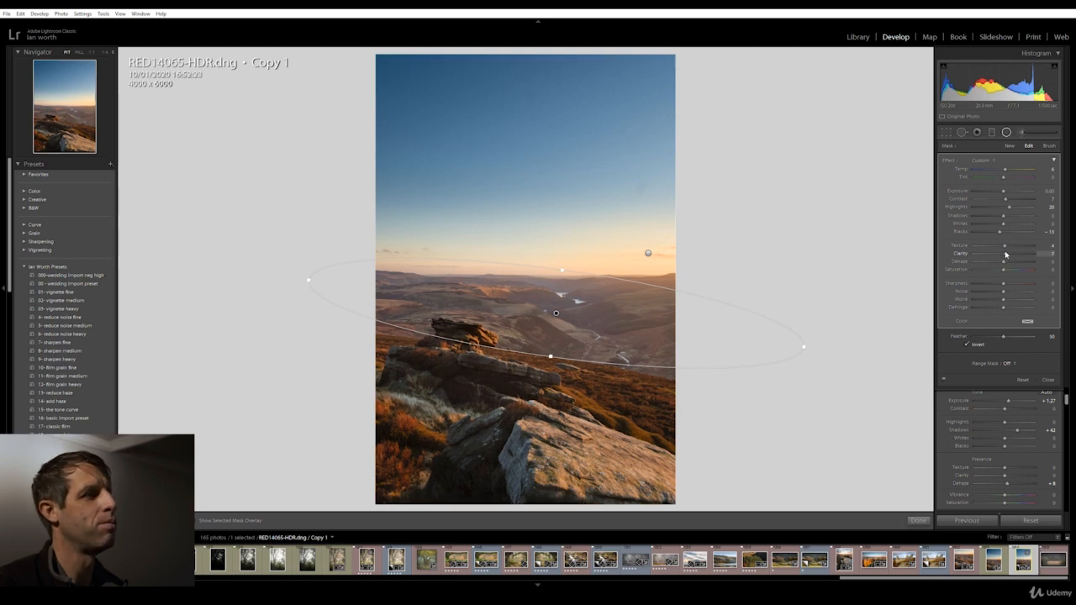
- Narrow the valley's radial filter, shift it slightly right, and reduce its tilt to follow the valley below the horizon
left_click_drag(551, 357, 553, 343)
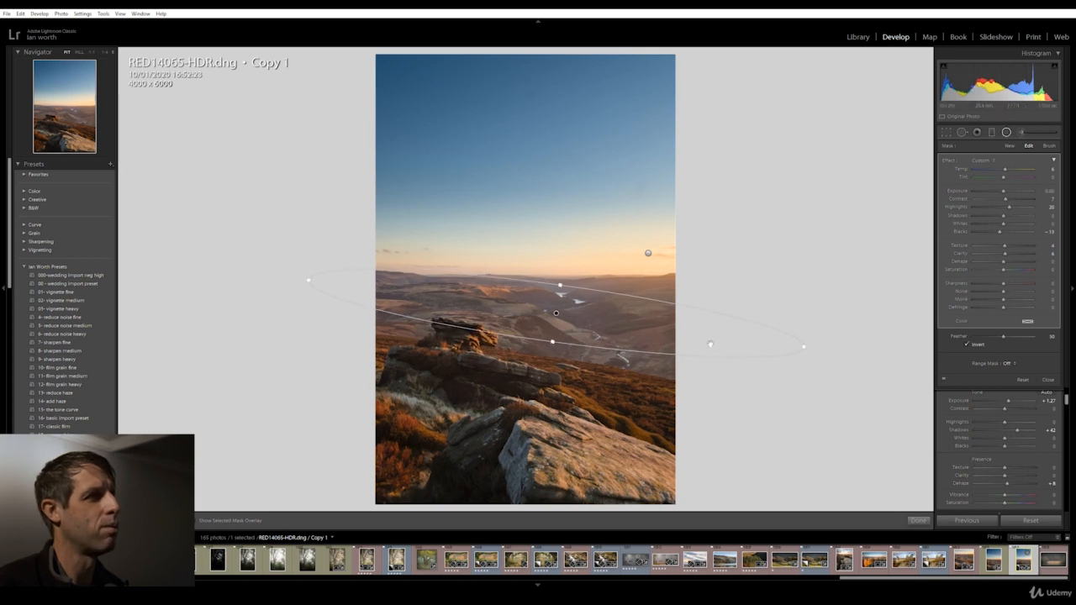
left_click_drag(711, 344, 715, 339)
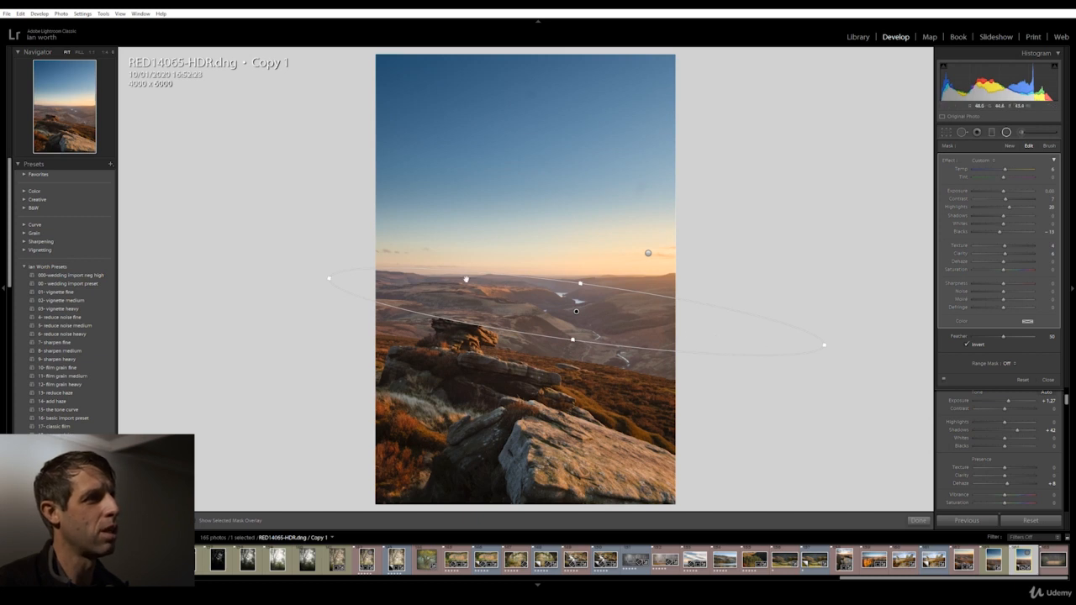
left_click_drag(833, 346, 834, 337)
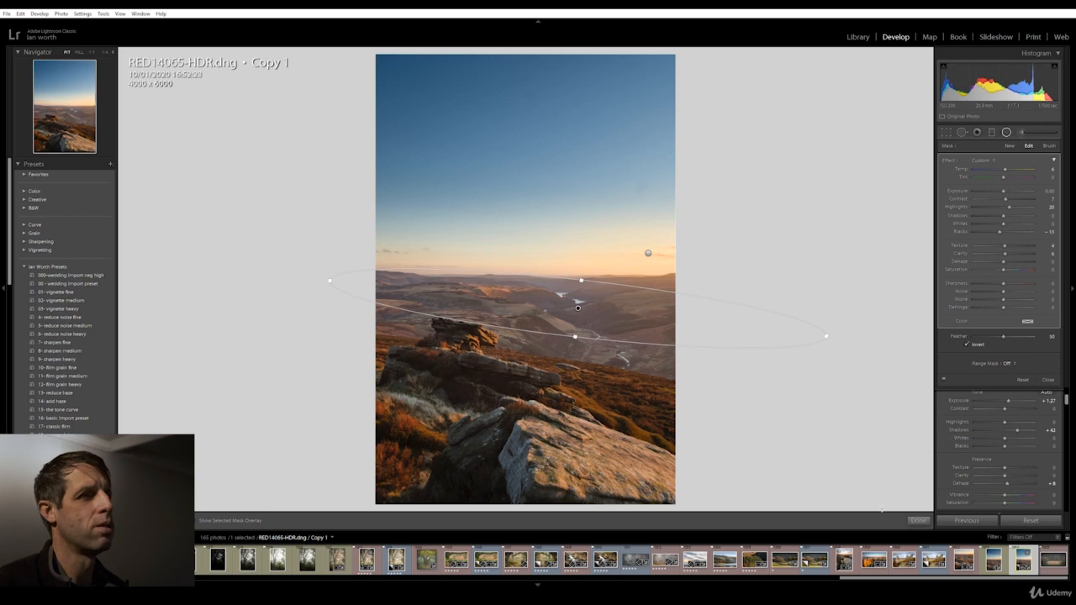
left_click(917, 520)
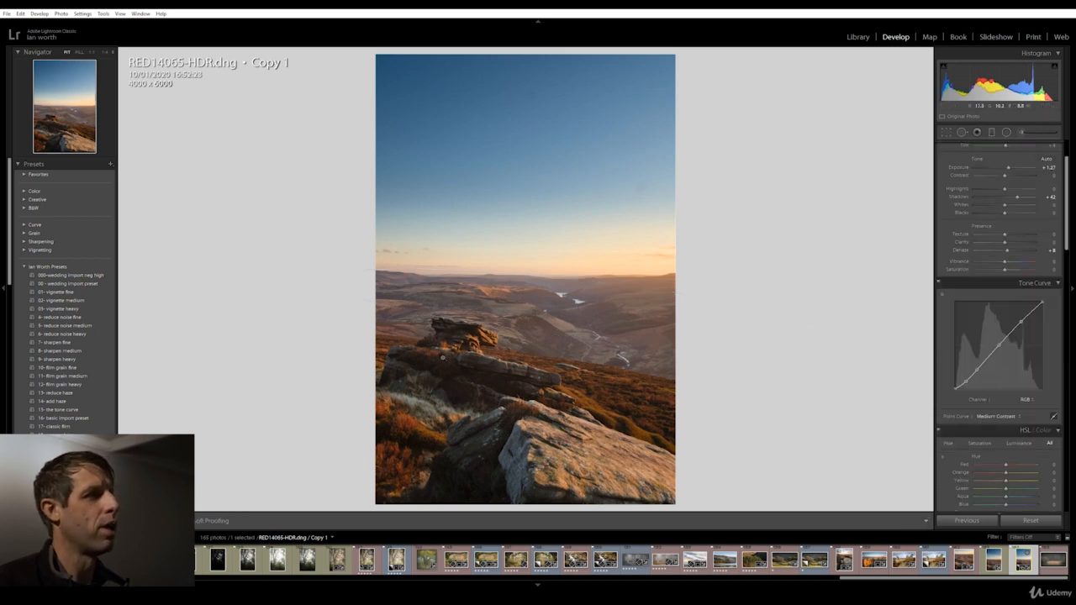
- Add a small oval radial filter over the distant rock outcrop, affecting the inside, with raised Shadows and Texture 11
left_click(1007, 132)
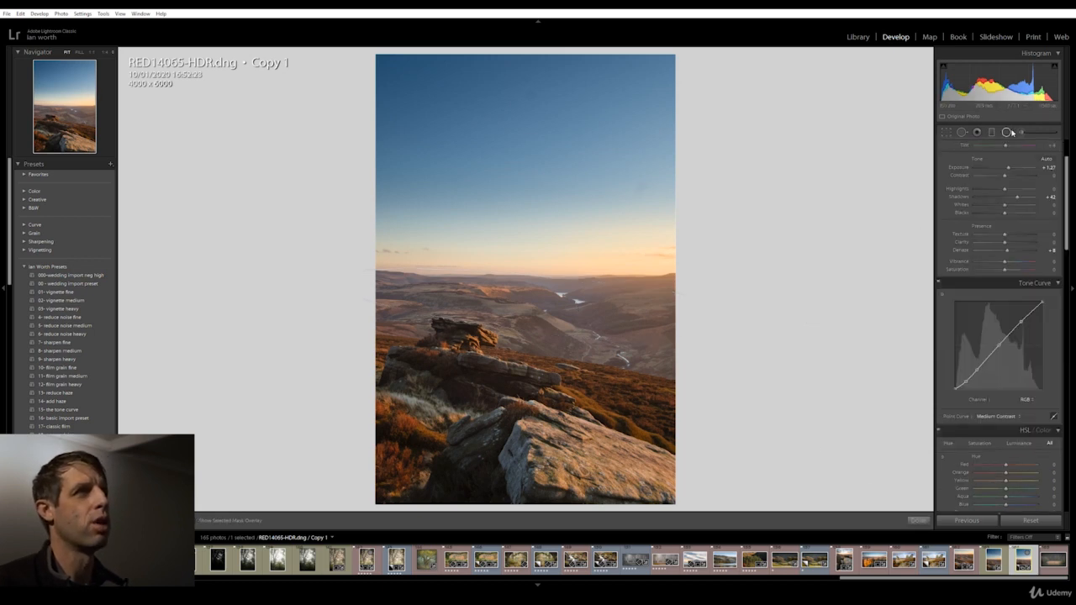
mouse_move(466, 334)
left_mouse_down()
mouse_move(501, 349)
mouse_move(466, 343)
left_mouse_up()
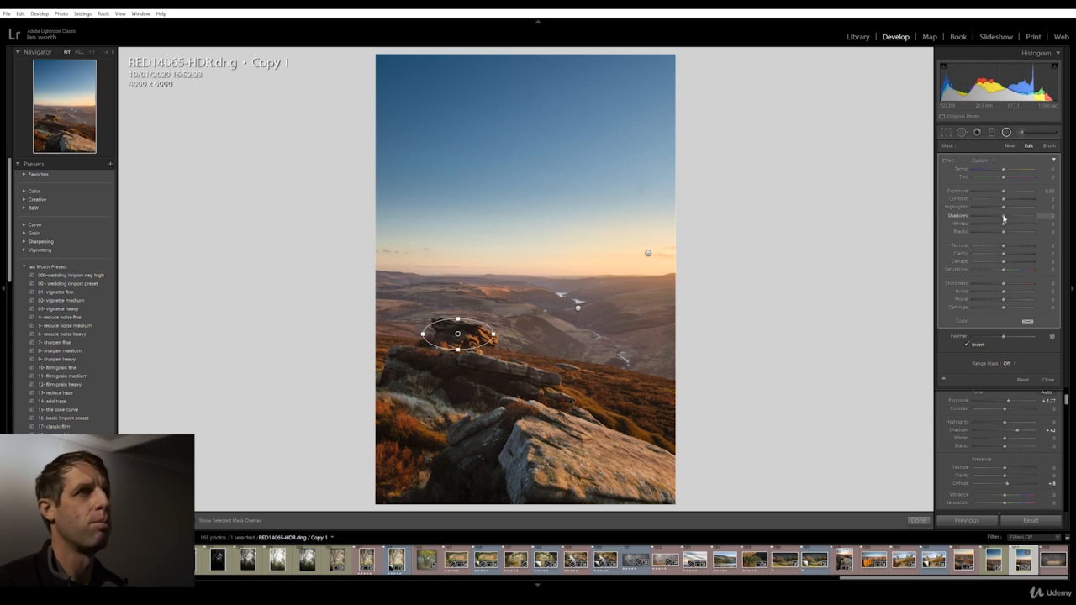
left_click_drag(1003, 219, 1009, 218)
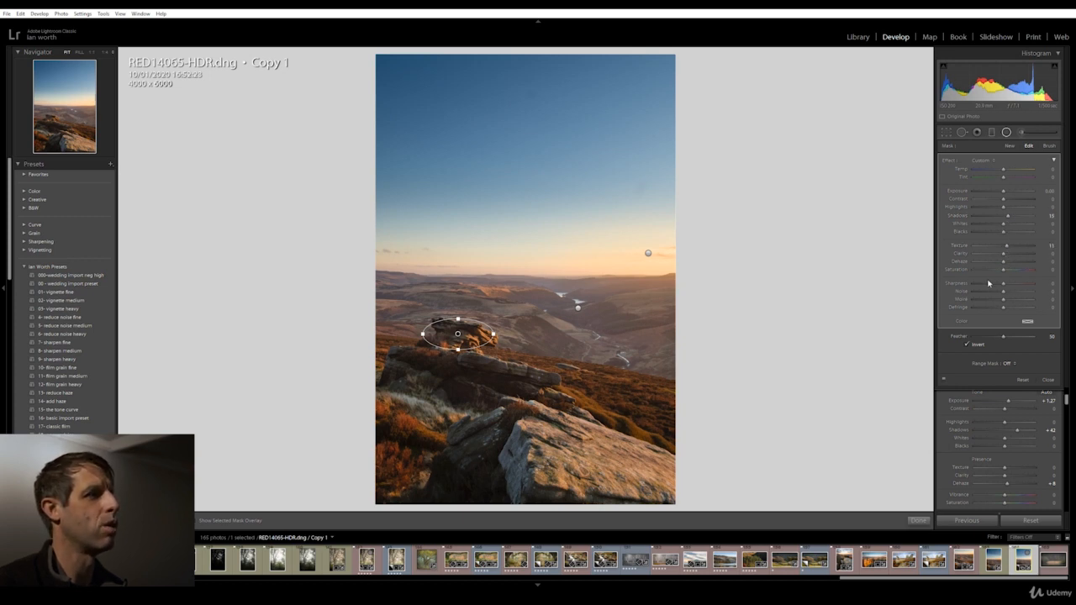
left_click(918, 522)
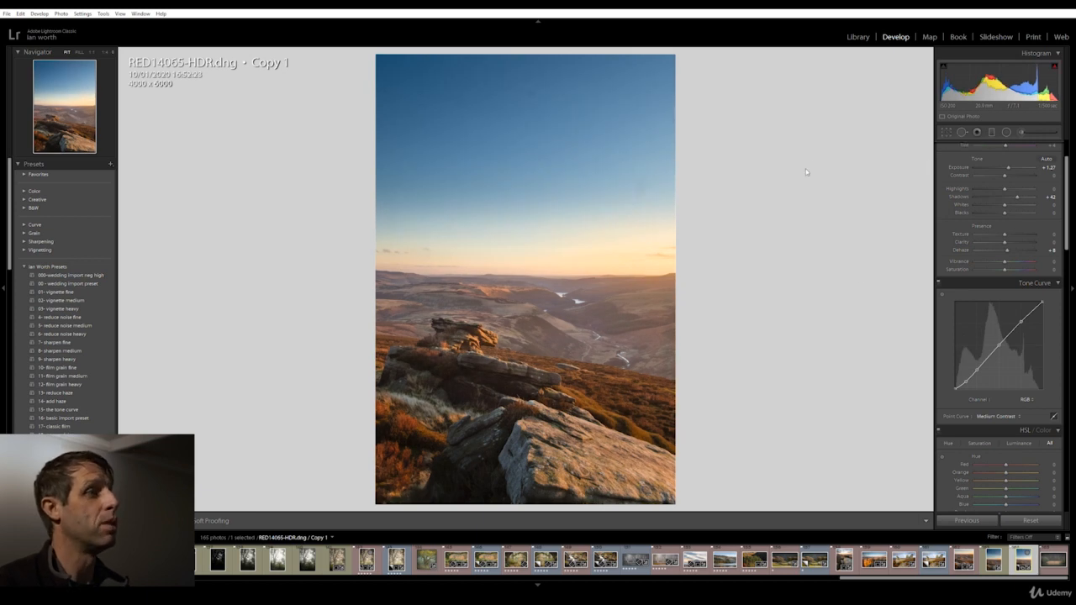
- Crop the photo to a 1 x 1 square, placing the horizon along the upper third line and keeping the foreground rocks
left_click(945, 132)
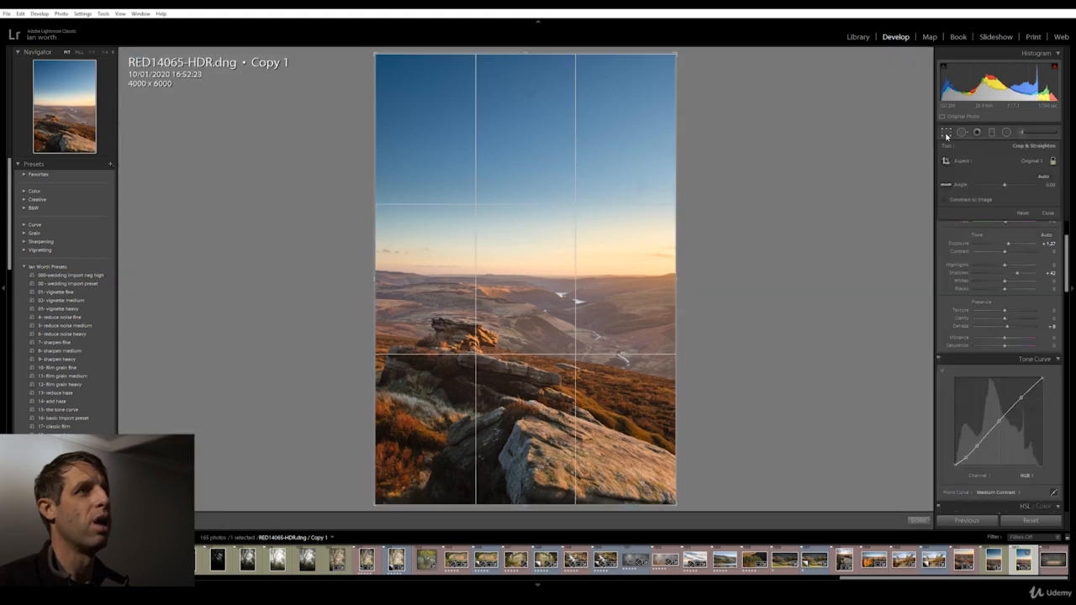
left_click(1034, 160)
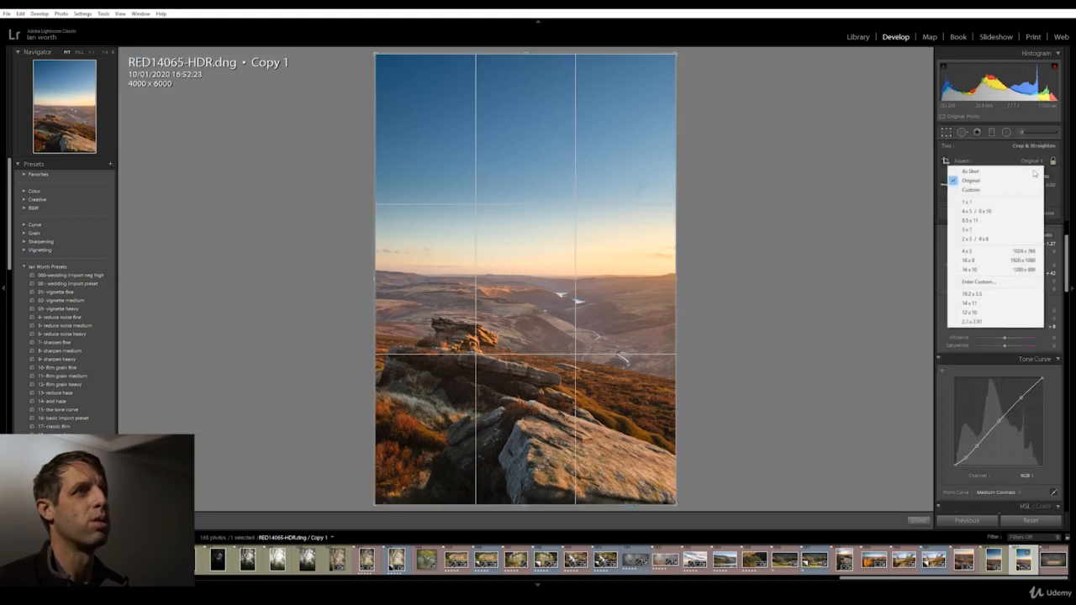
left_click(967, 201)
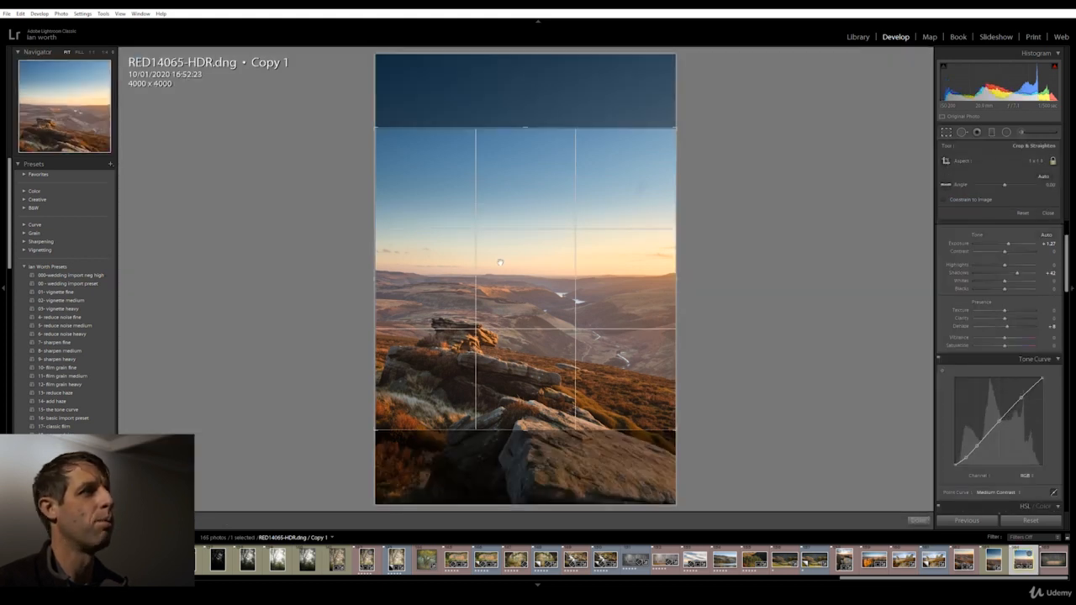
left_click_drag(494, 222, 499, 169)
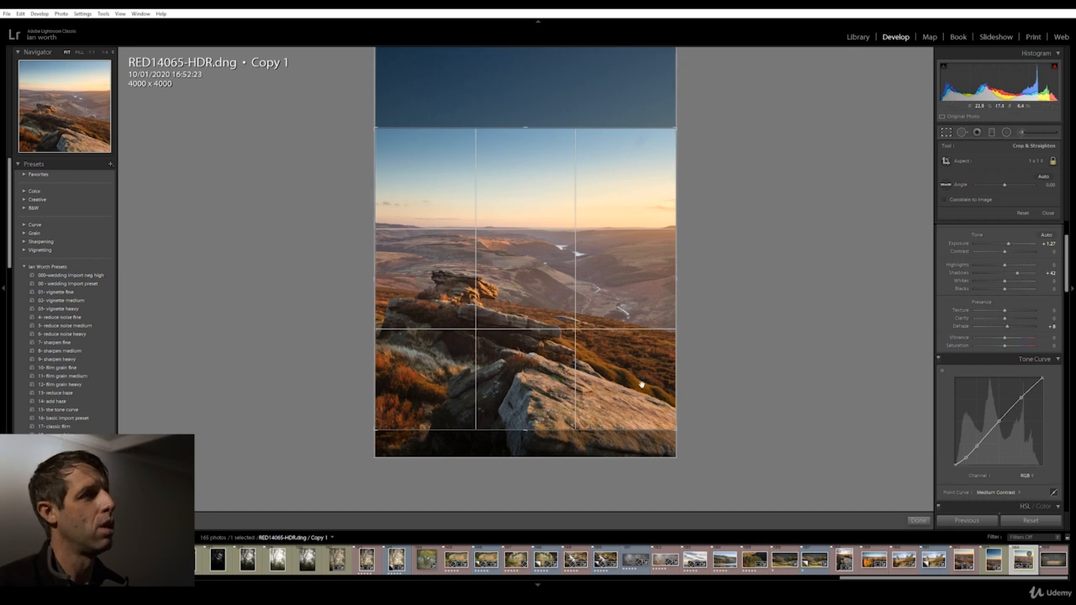
left_click(919, 521)
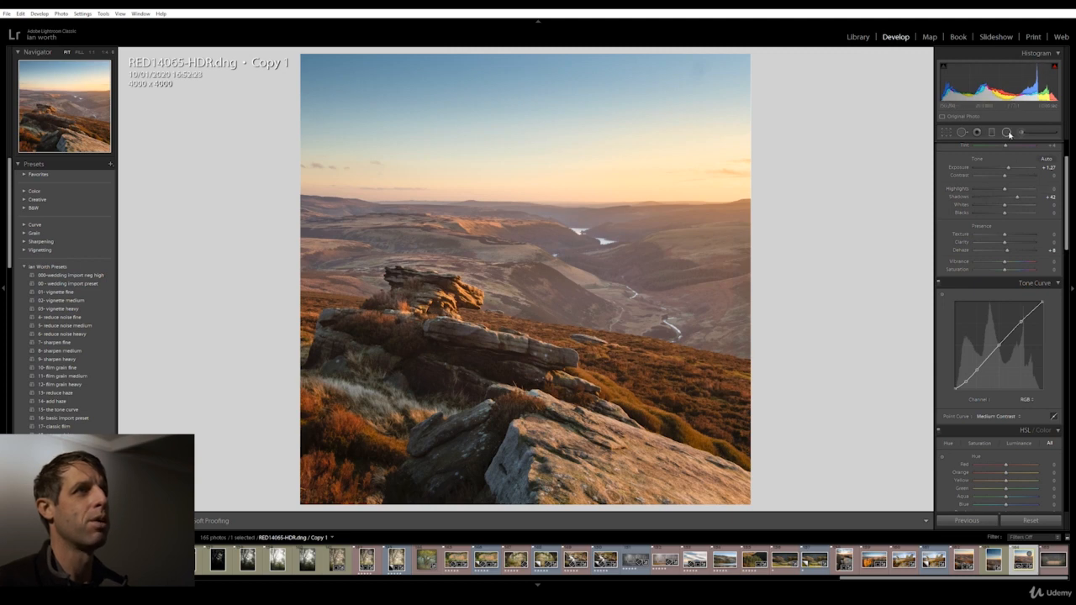
- Darken the photo's edges with a post-crop vignette Amount of -17
left_click_drag(1066, 173, 1070, 408)
left_click_drag(1005, 423, 999, 427)
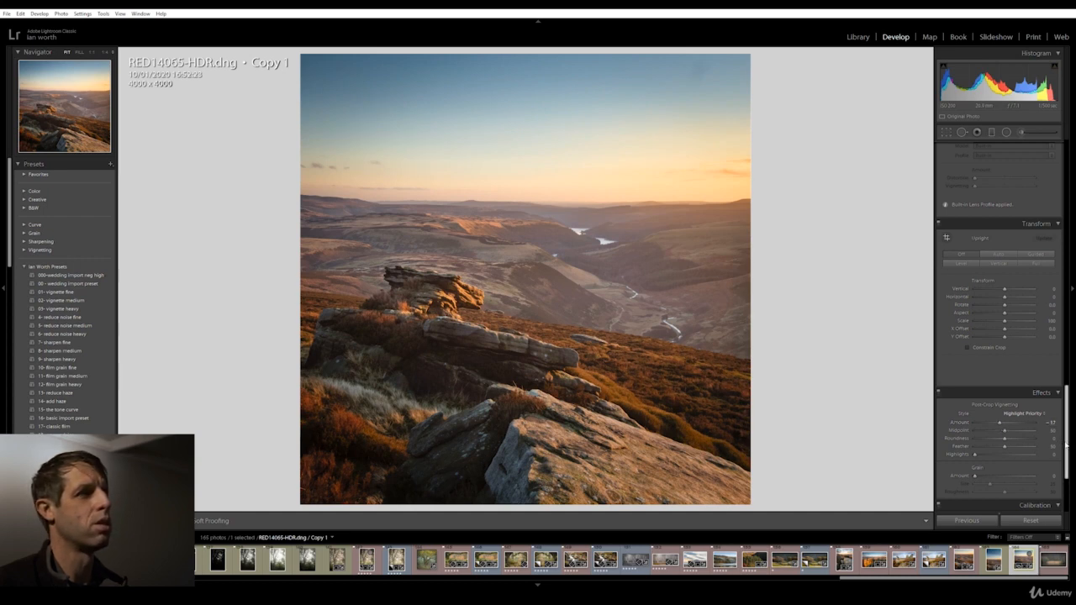
- Heal the blemish in the sky near the photo's upper-right corner using the clear sky just to its left
left_click_drag(1066, 438, 1072, 271)
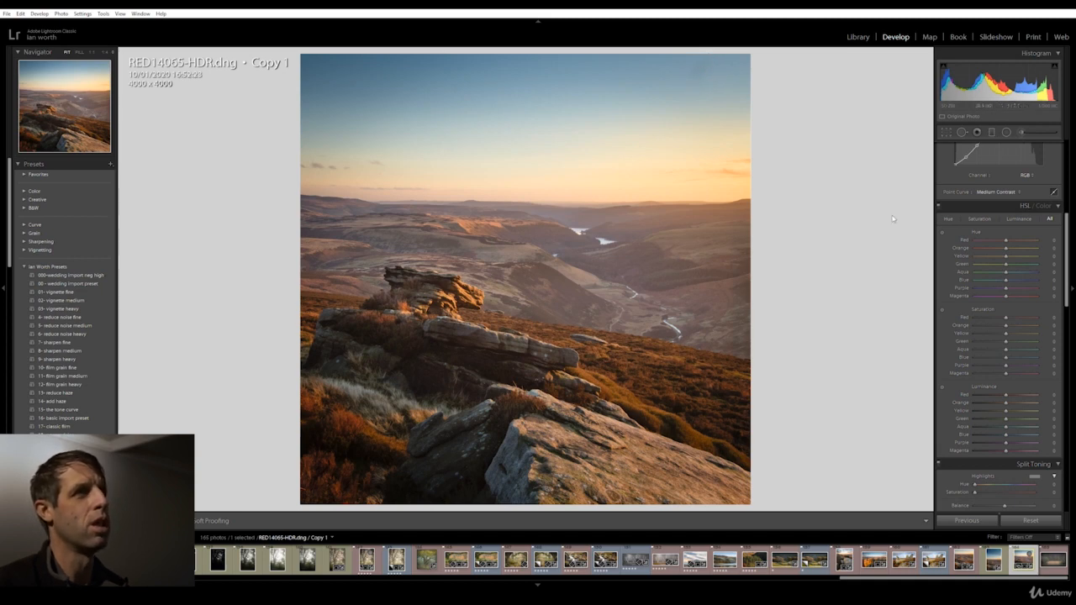
left_click_drag(1069, 263, 1069, 187)
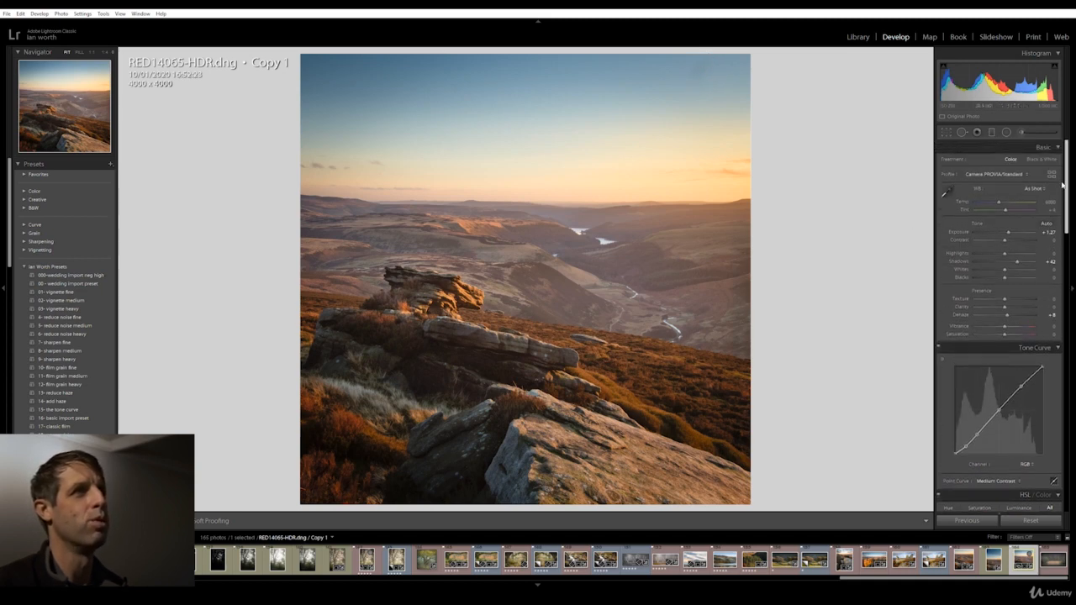
left_click(962, 132)
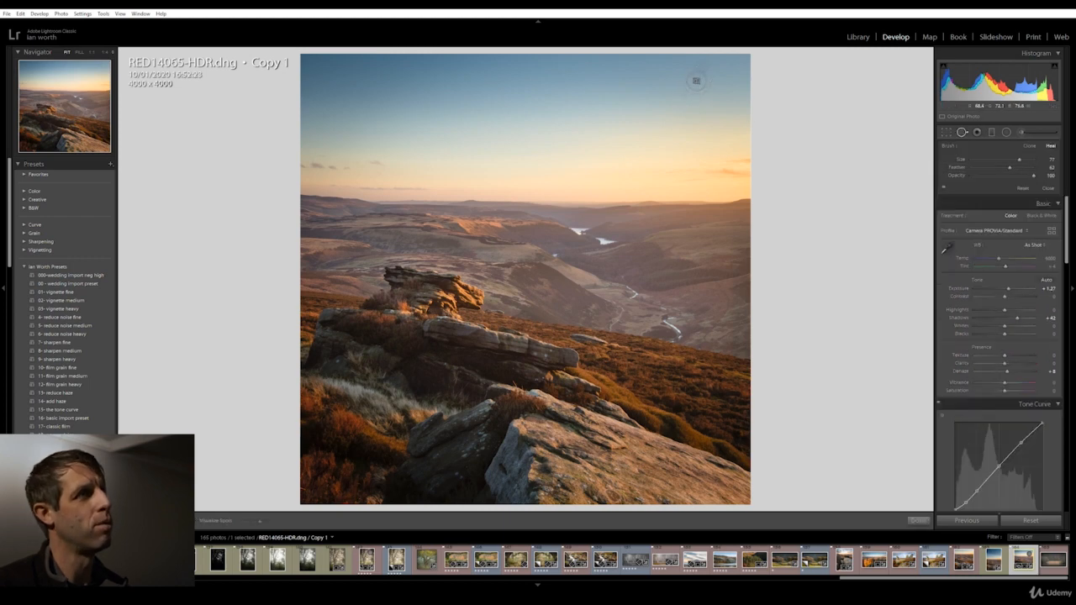
left_click(698, 76)
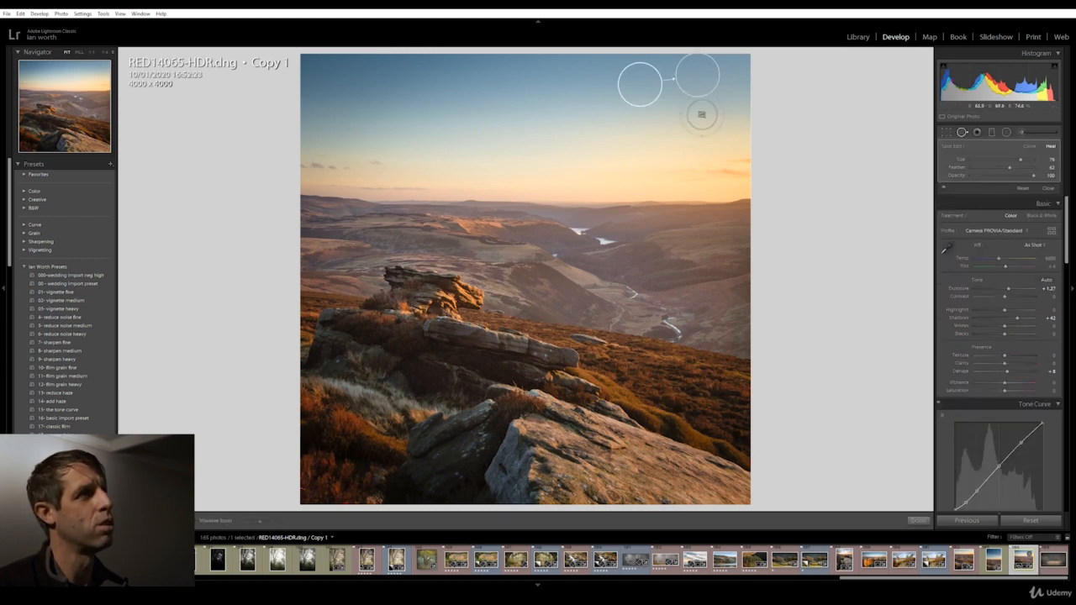
left_click(918, 521)
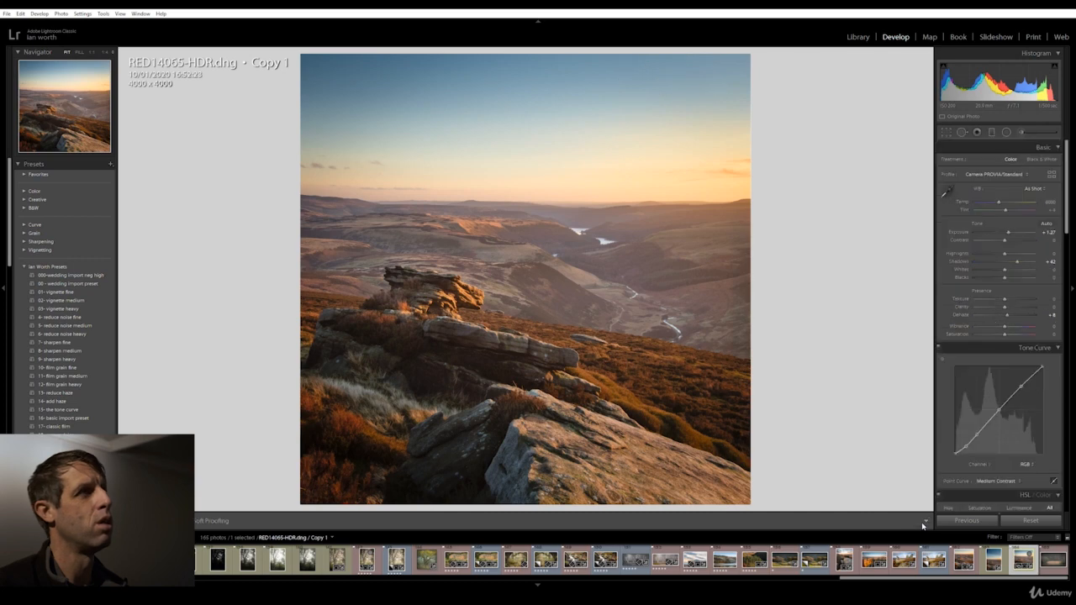